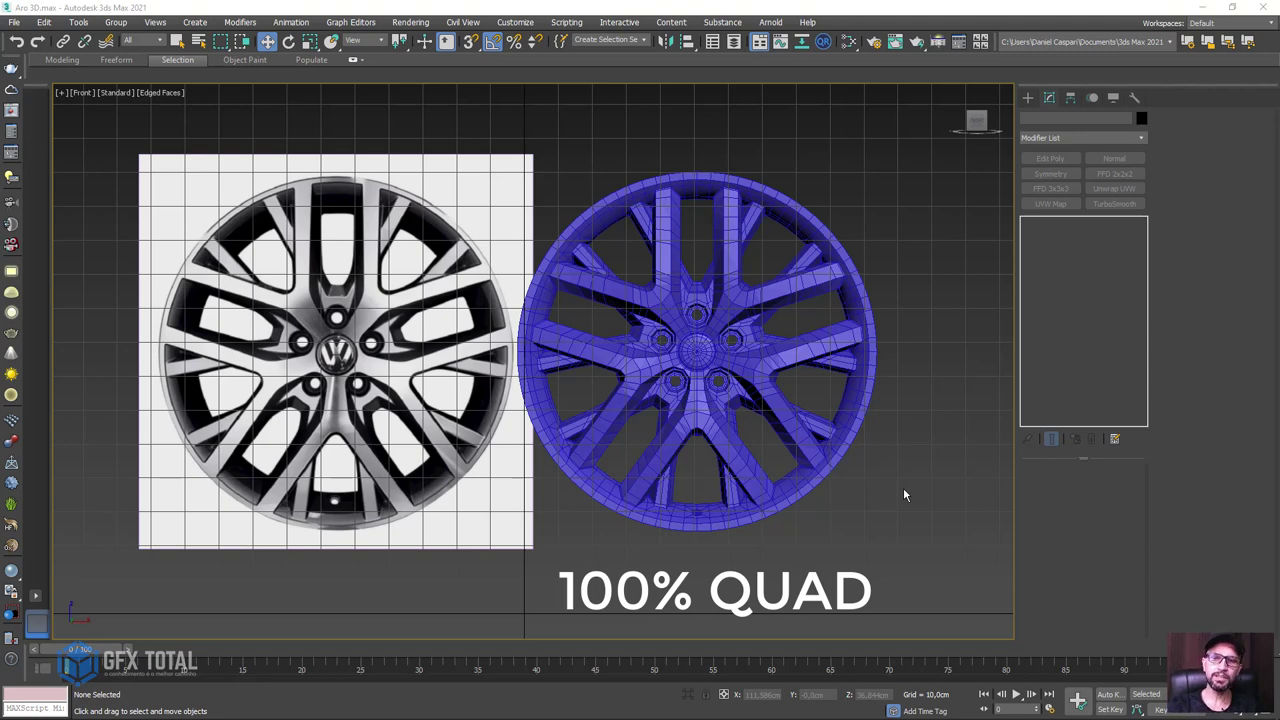
# Step: Select the wheel and enter Editable Poly Polygon level
pyautogui.click(687, 333)
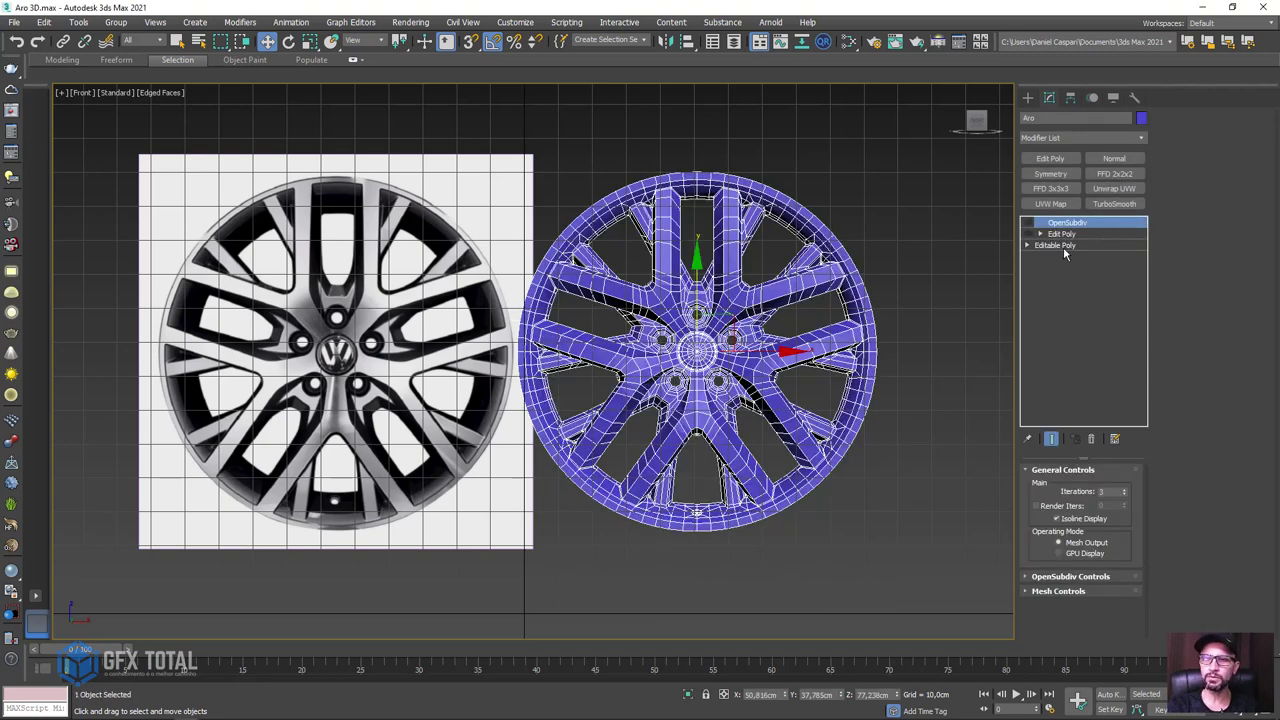
pyautogui.click(1058, 245)
pyautogui.click(1094, 487)
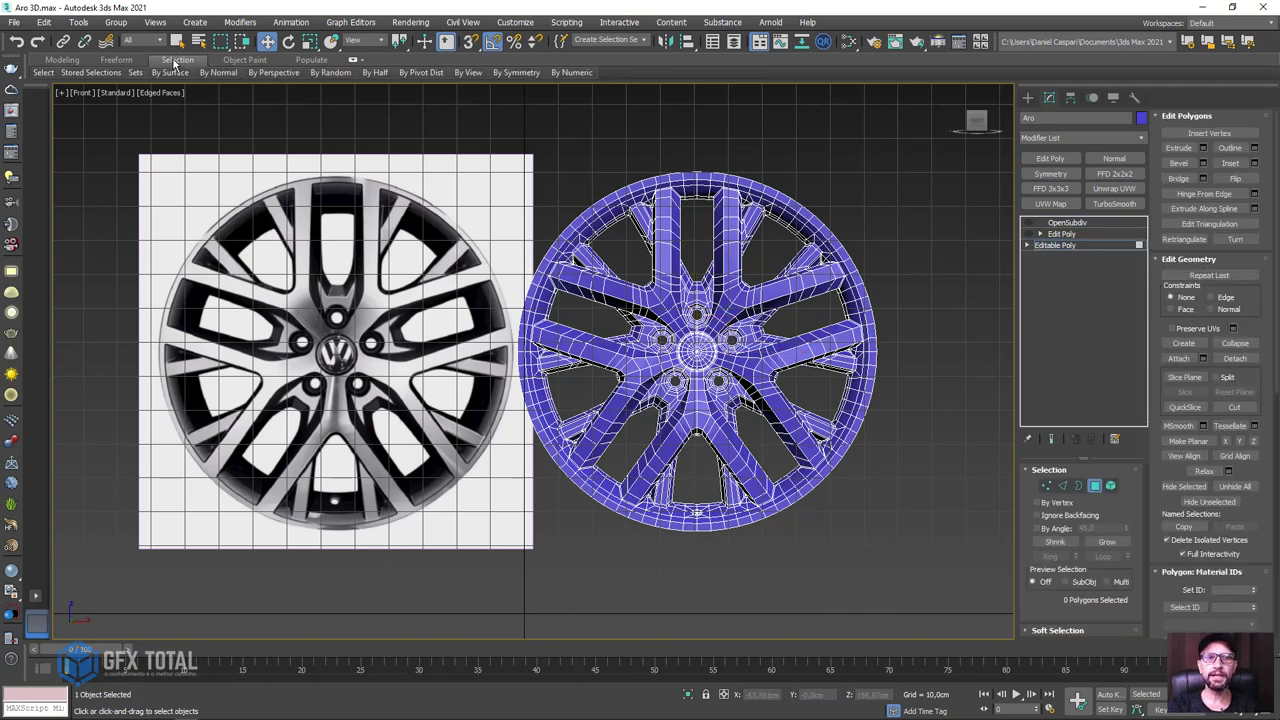
pyautogui.moveTo(571, 72)
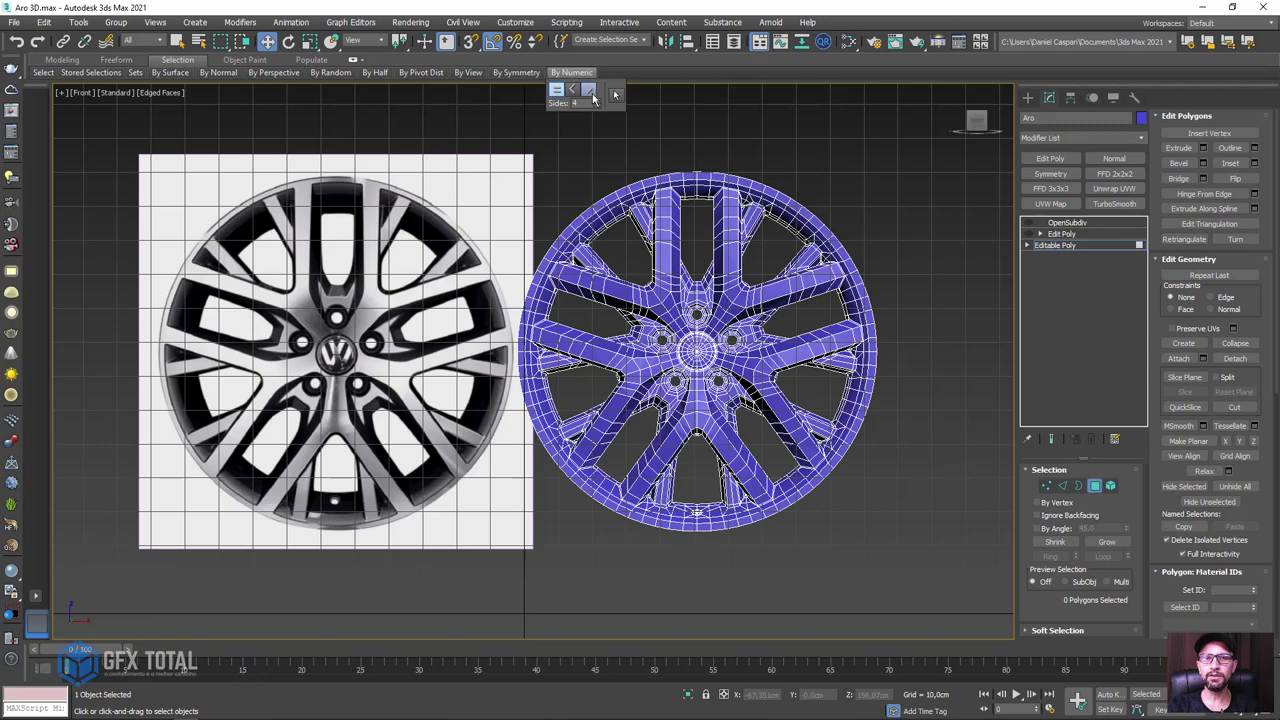
# Step: Use Select By Numeric to search for polygons with fewer than and more than 4 sides
pyautogui.click(615, 96)
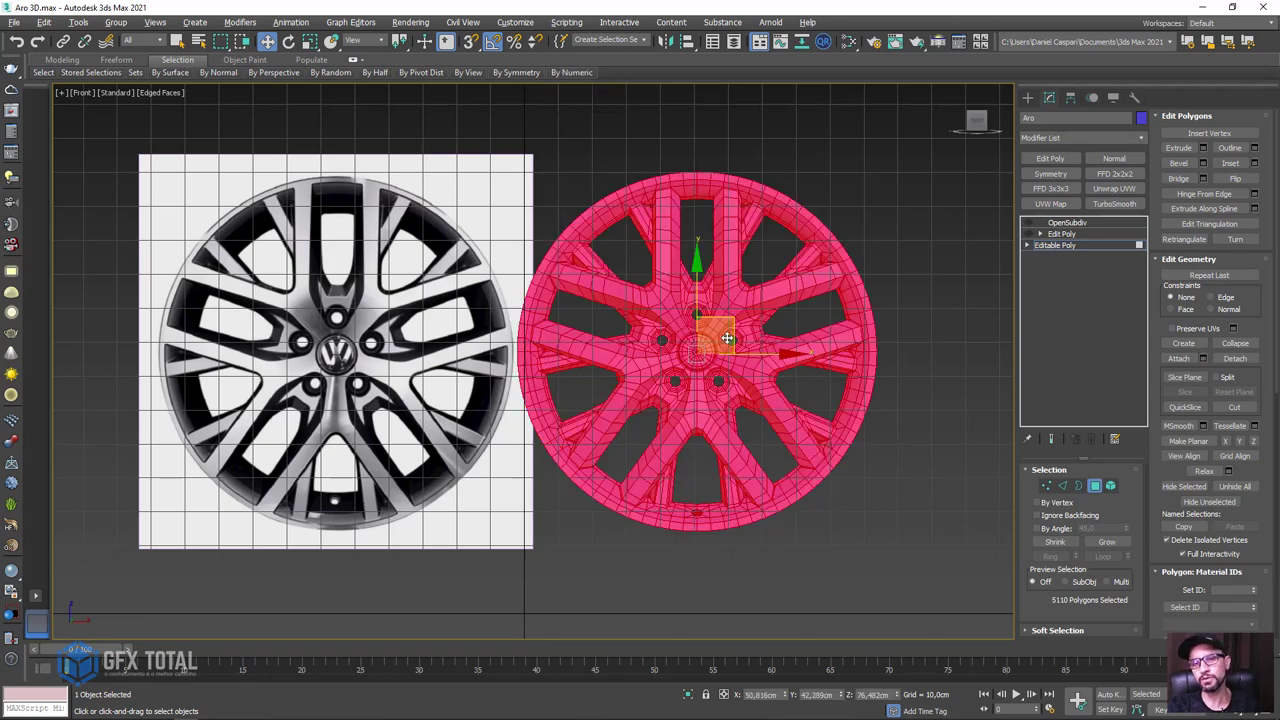
pyautogui.keyDown('alt'); pyautogui.moveTo(727, 339); pyautogui.dragTo(752, 380, button='middle'); pyautogui.keyUp('alt')
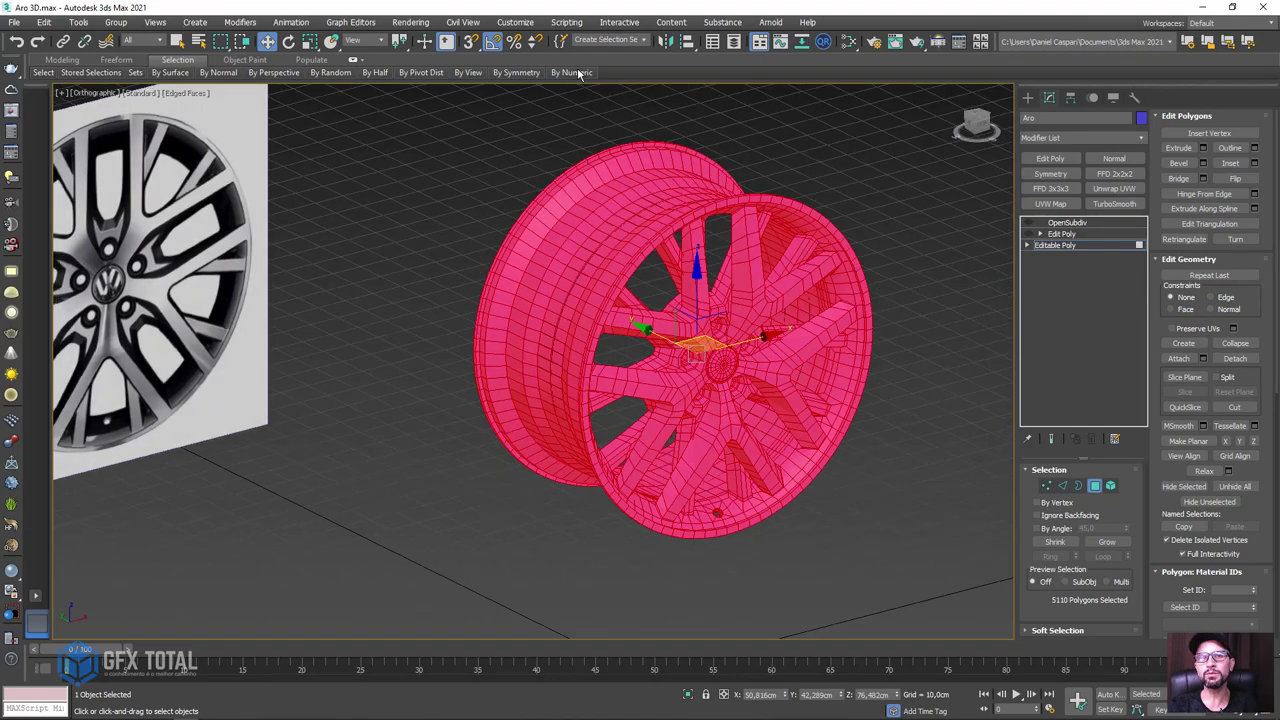
pyautogui.click(572, 89)
pyautogui.click(616, 95)
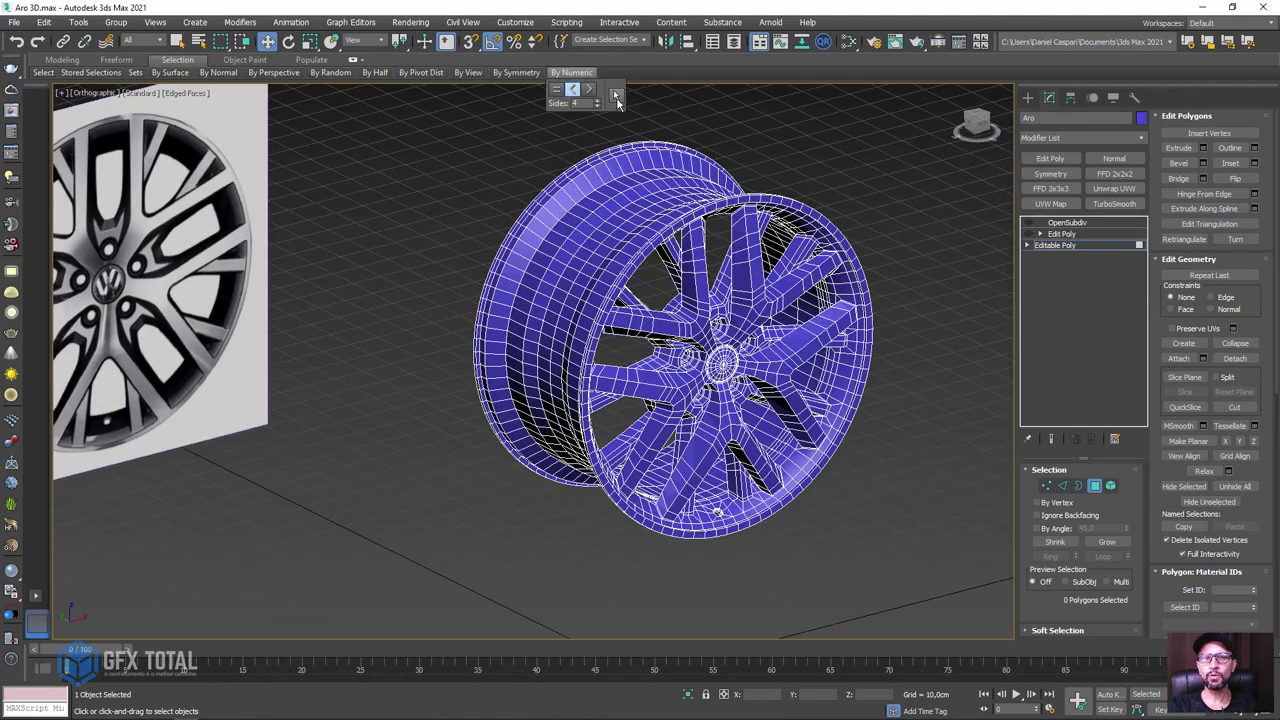
pyautogui.moveTo(598, 400)
pyautogui.keyDown('alt'); pyautogui.mouseDown(button='middle')
pyautogui.moveTo(713, 398)
pyautogui.moveTo(666, 400)
pyautogui.mouseUp(button='middle'); pyautogui.keyUp('alt')
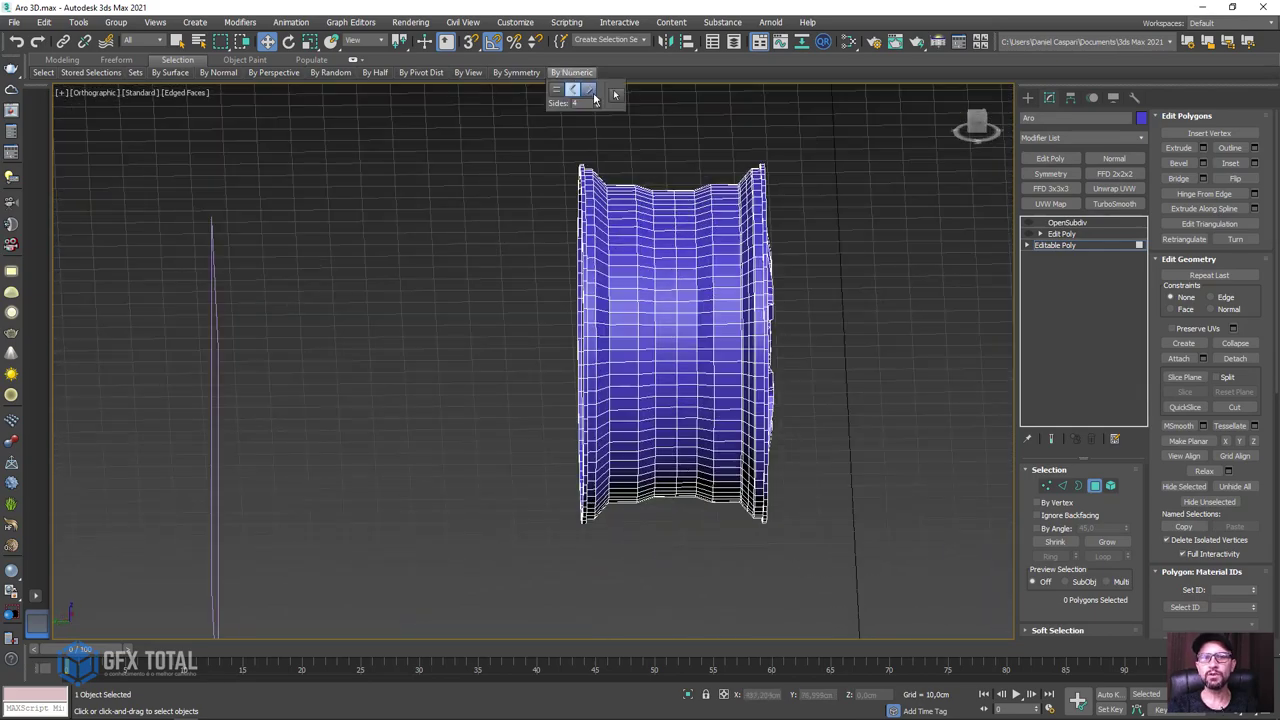
pyautogui.click(590, 91)
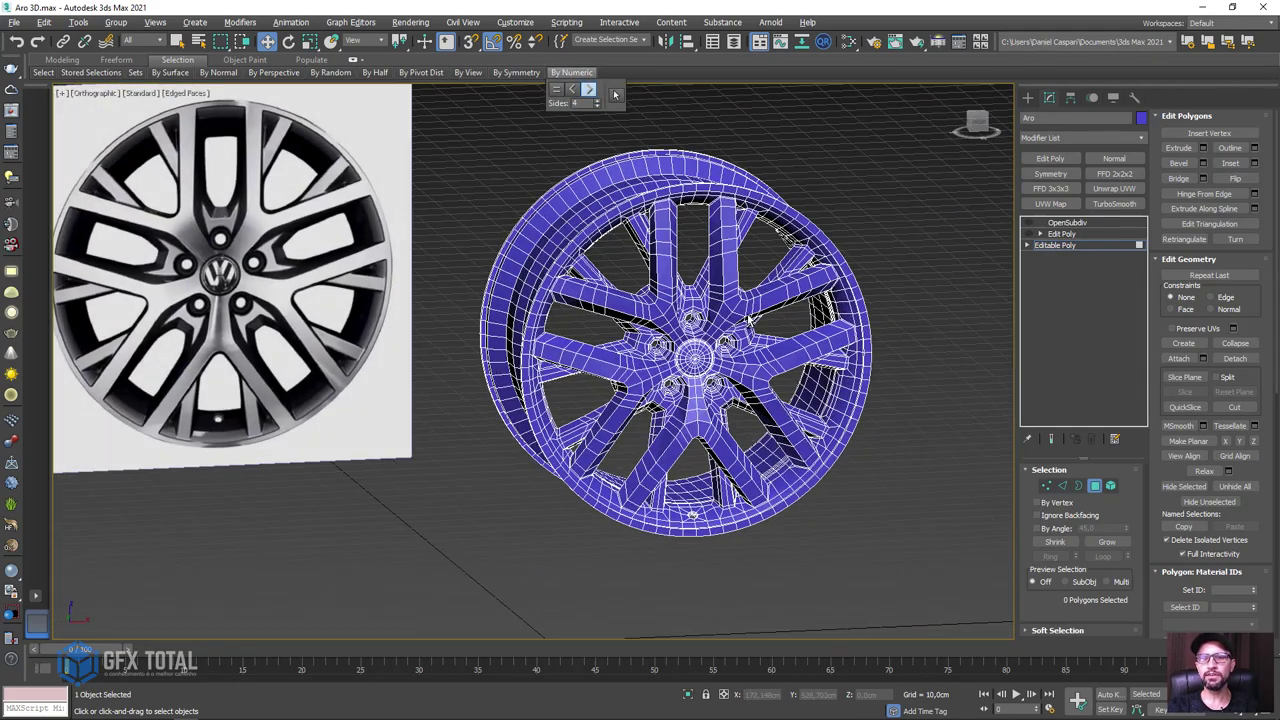
pyautogui.scroll(2, 749, 318)
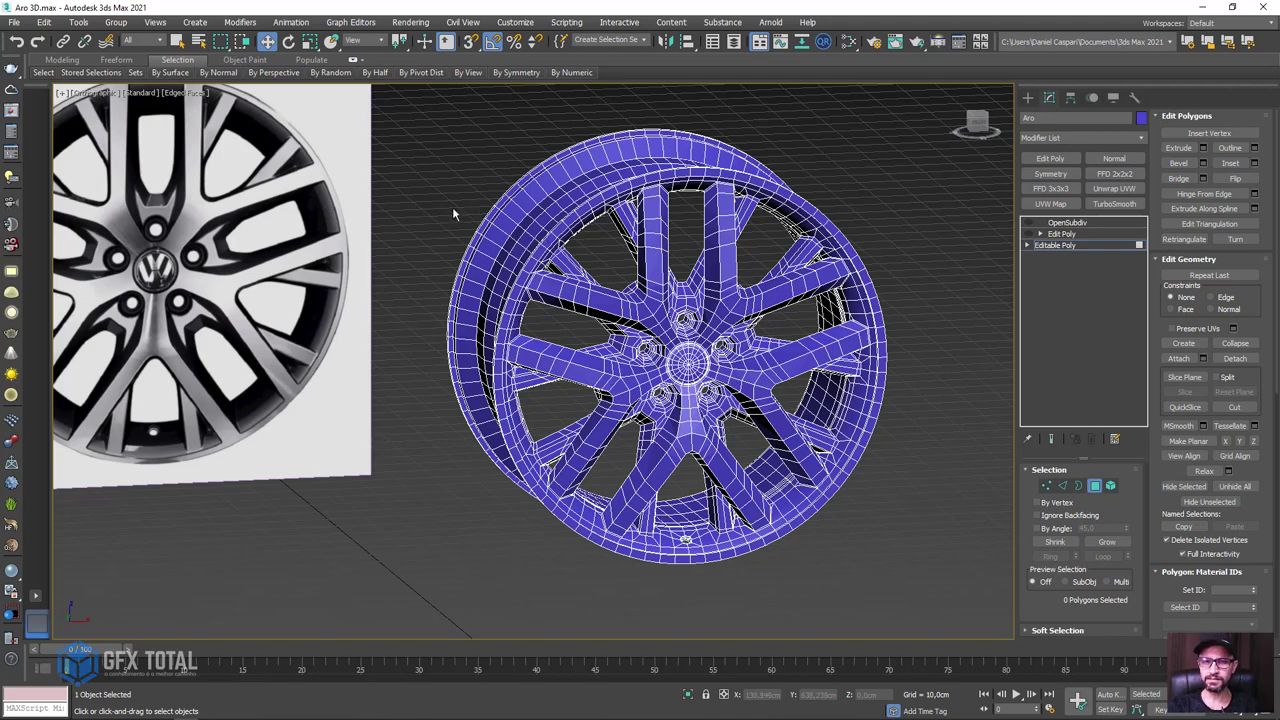
pyautogui.scroll(5, 594, 231)
pyautogui.scroll(3, 594, 231)
pyautogui.moveTo(594, 231)
pyautogui.mouseDown(button='middle')
pyautogui.moveTo(580, 337)
pyautogui.moveTo(612, 335)
pyautogui.mouseUp(button='middle')
pyautogui.scroll(2, 612, 335)
pyautogui.scroll(2, 612, 335)
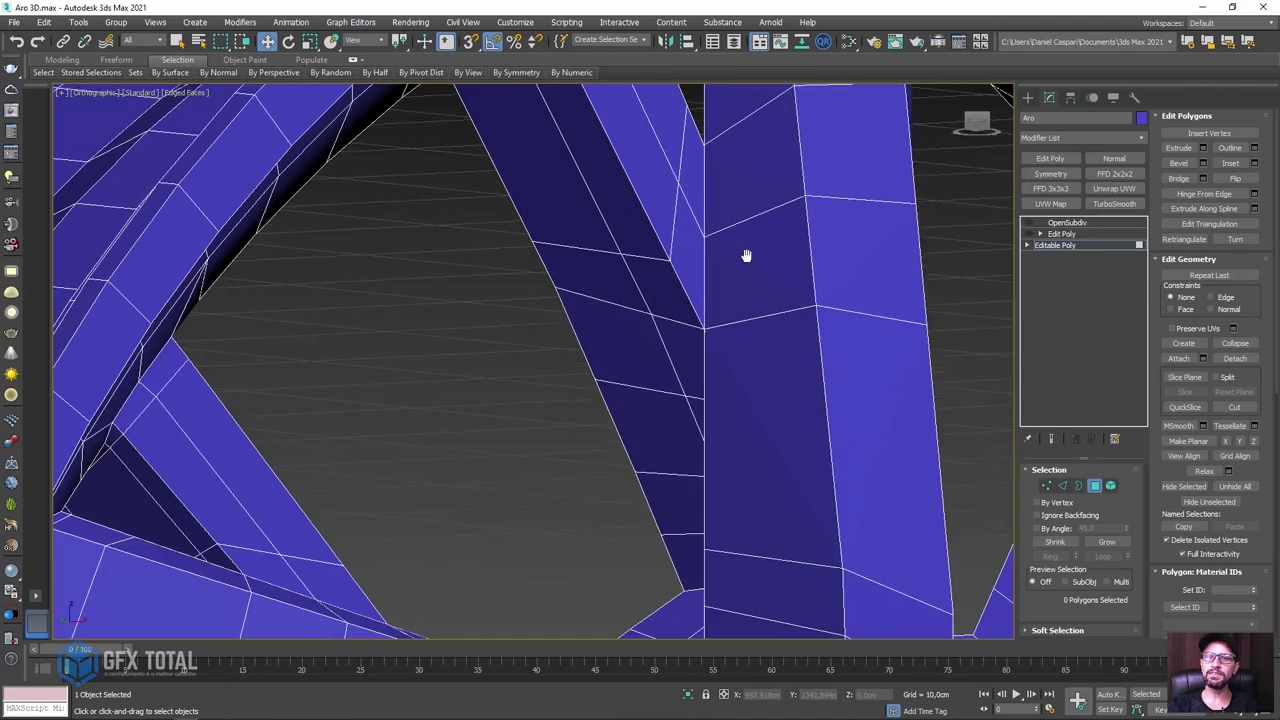
pyautogui.scroll(1, 740, 300)
pyautogui.moveTo(862, 294)
pyautogui.mouseDown()
pyautogui.moveTo(766, 287)
pyautogui.moveTo(646, 316)
pyautogui.moveTo(604, 248)
pyautogui.mouseUp()
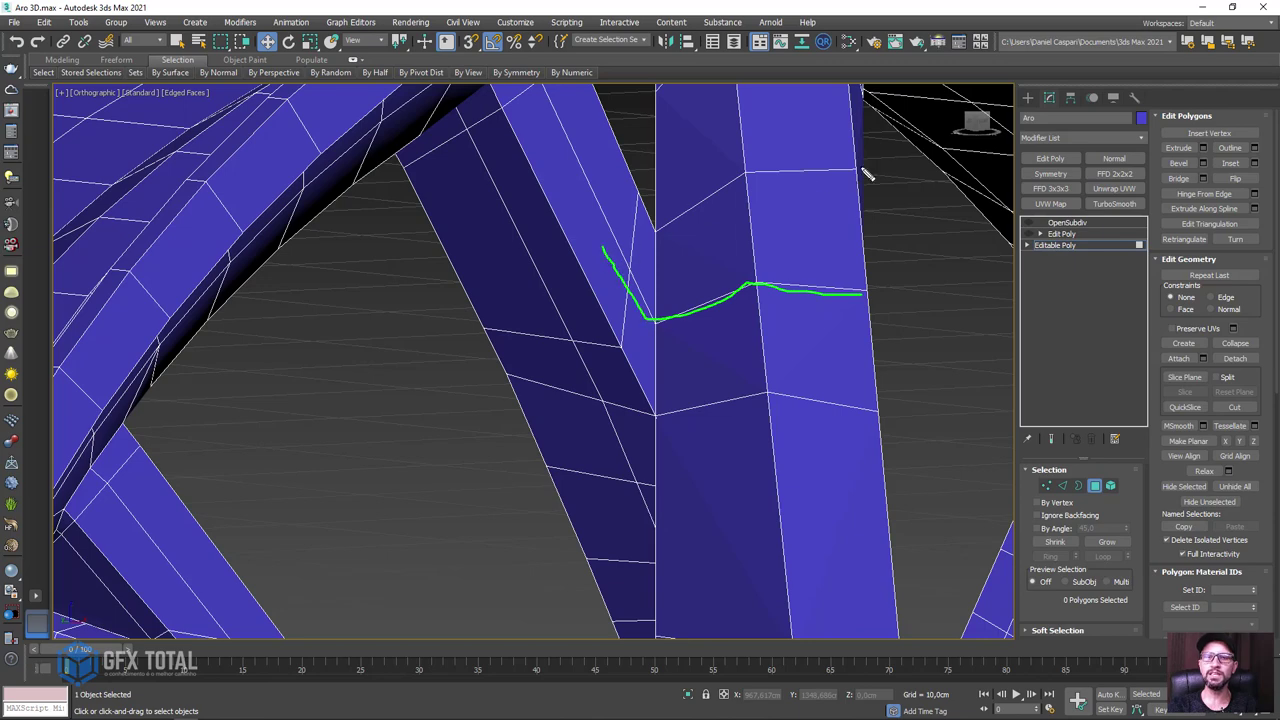
pyautogui.moveTo(830, 168)
pyautogui.mouseDown()
pyautogui.moveTo(718, 185)
pyautogui.moveTo(640, 228)
pyautogui.moveTo(616, 180)
pyautogui.mouseUp()
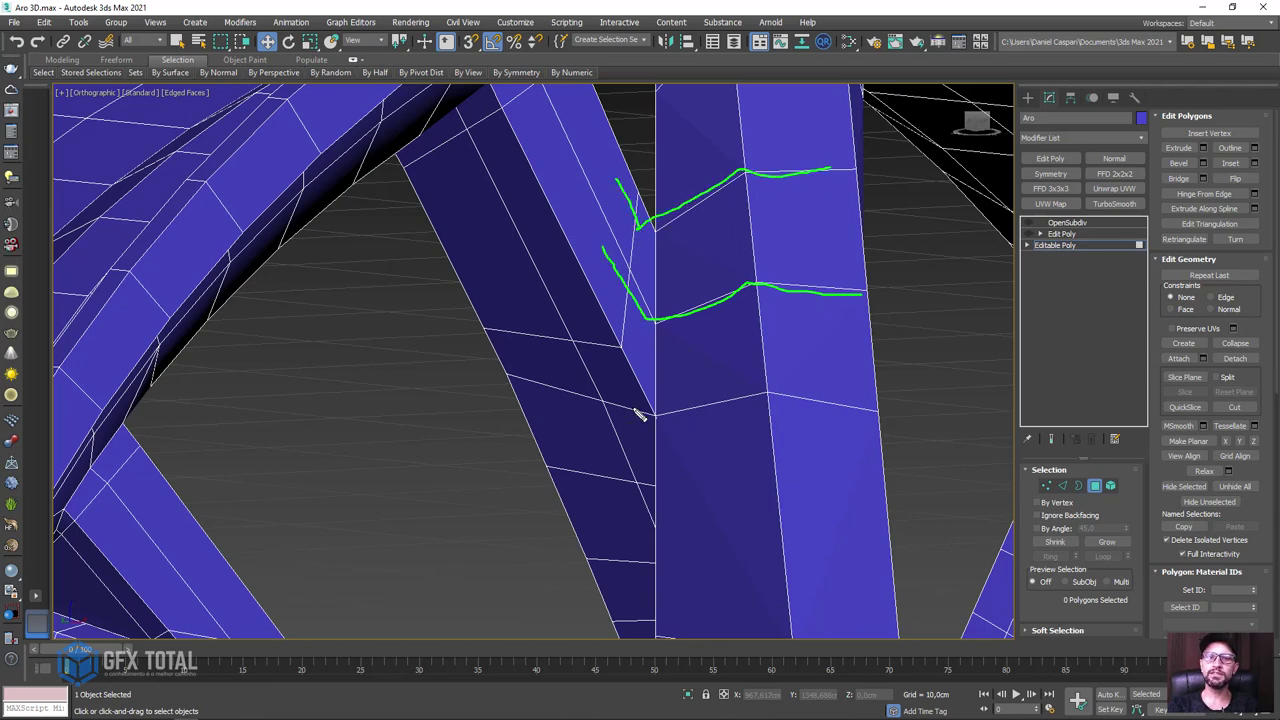
pyautogui.moveTo(870, 412)
pyautogui.mouseDown()
pyautogui.moveTo(690, 408)
pyautogui.moveTo(608, 354)
pyautogui.mouseUp()
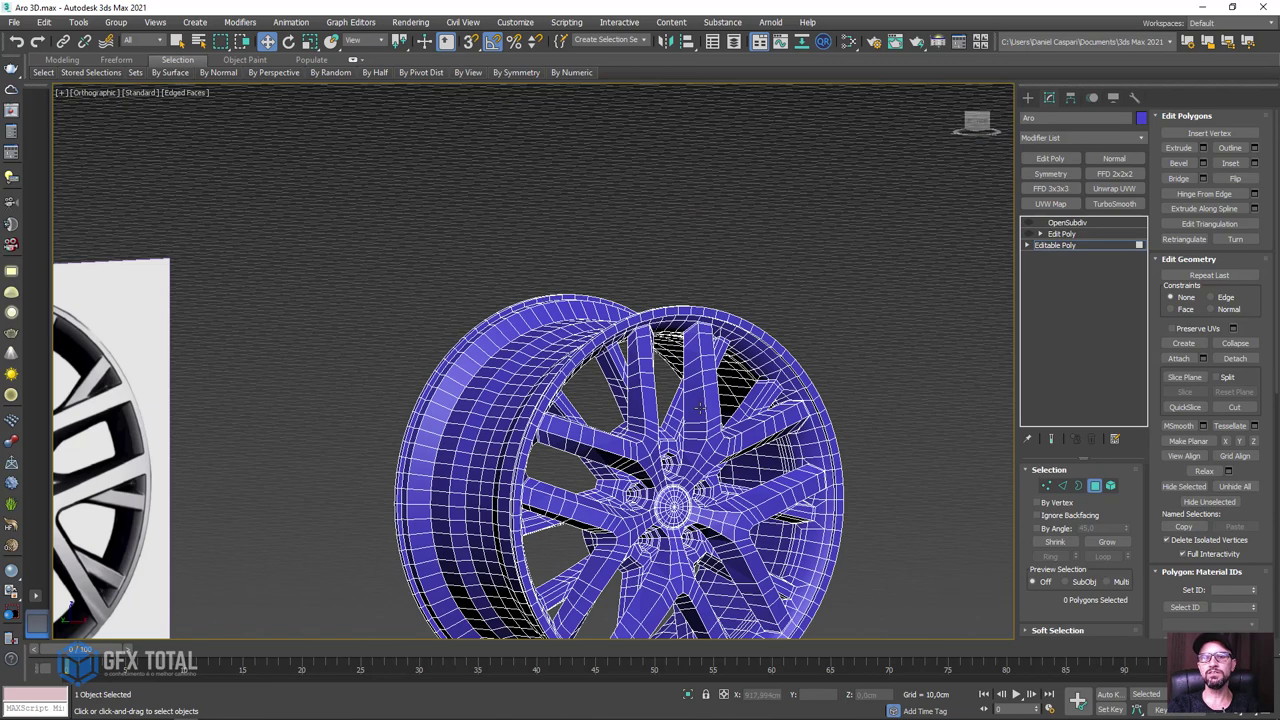
pyautogui.scroll(2, 502, 456)
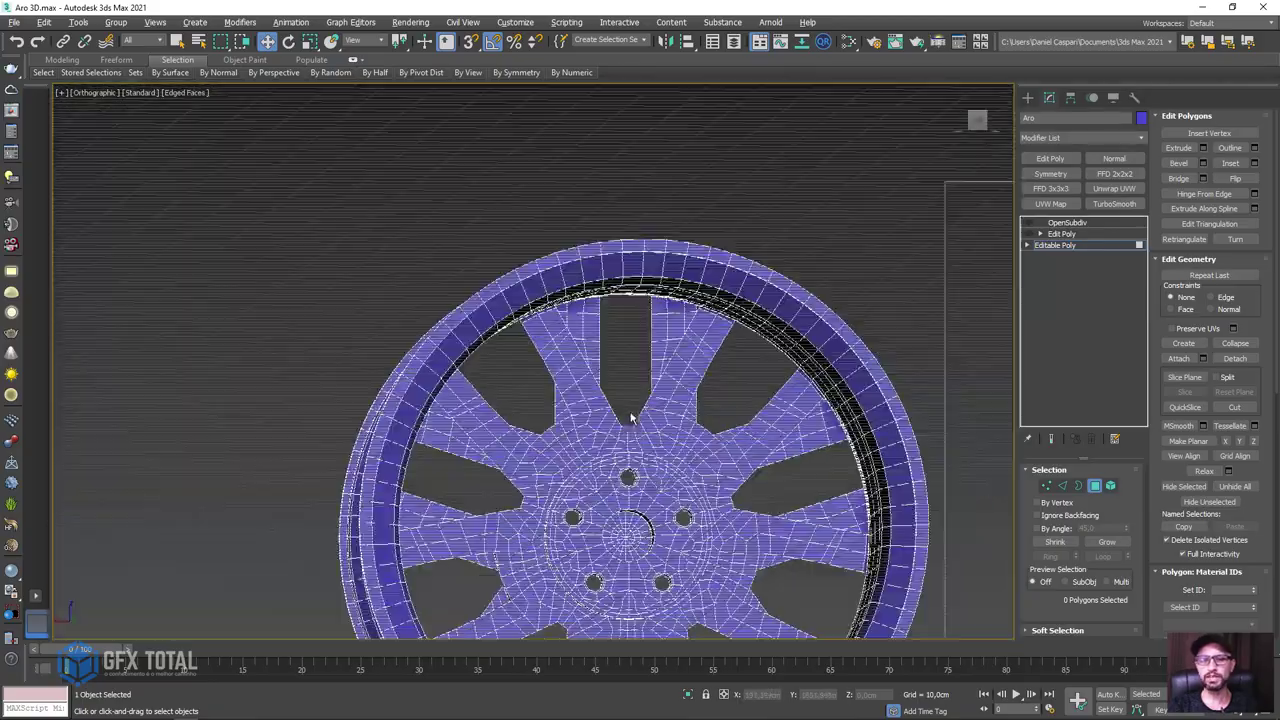
pyautogui.keyDown('alt'); pyautogui.moveTo(630, 420); pyautogui.dragTo(720, 430, button='middle'); pyautogui.keyUp('alt')
pyautogui.scroll(-4, 820, 400)
pyautogui.keyDown('alt'); pyautogui.moveTo(820, 400); pyautogui.dragTo(760, 400, button='middle'); pyautogui.keyUp('alt')
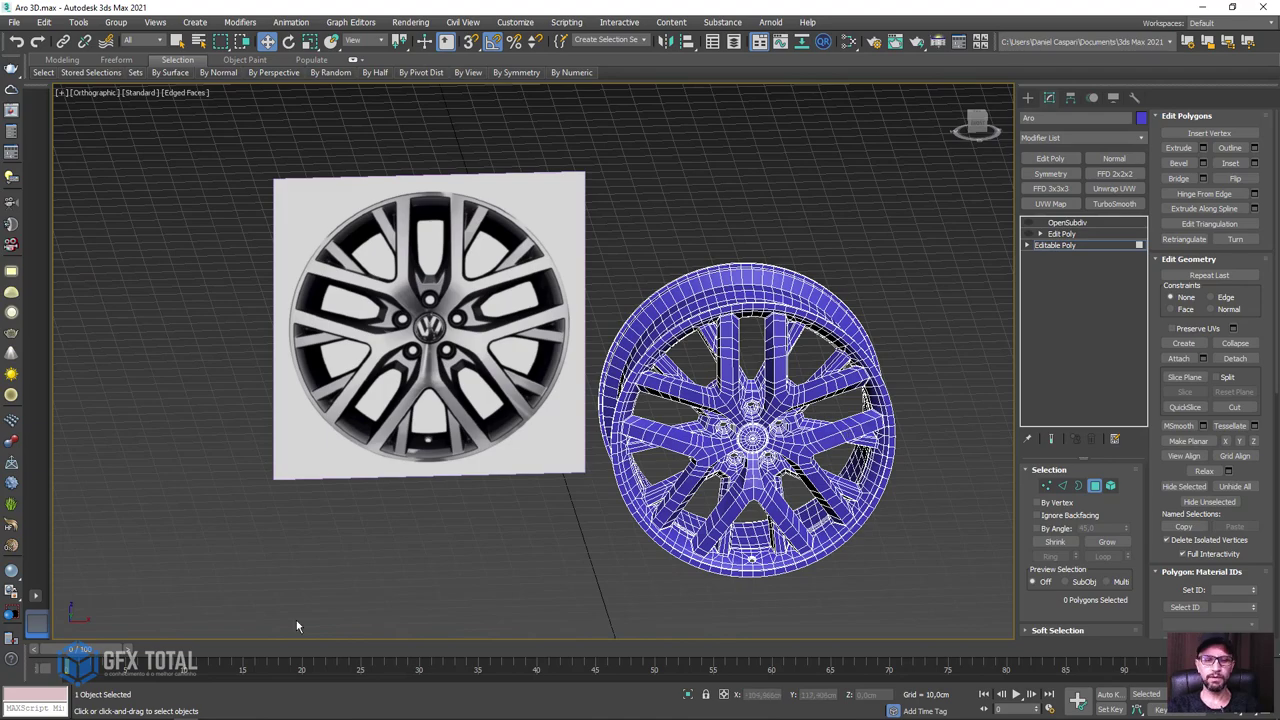
# Step: In Firefox, scroll the GFX Total article 'Técnicas de Modelagem 3D' and highlight its title words
pyautogui.click(88, 710)
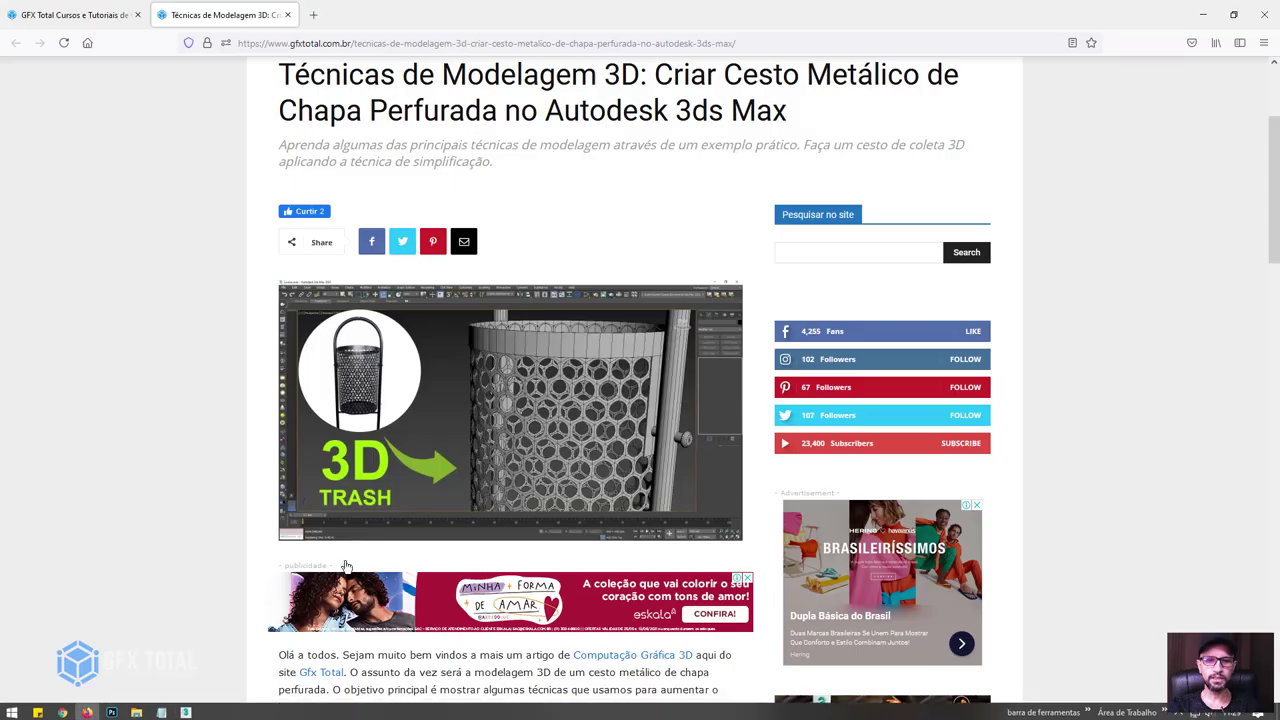
pyautogui.scroll(3, 196, 405)
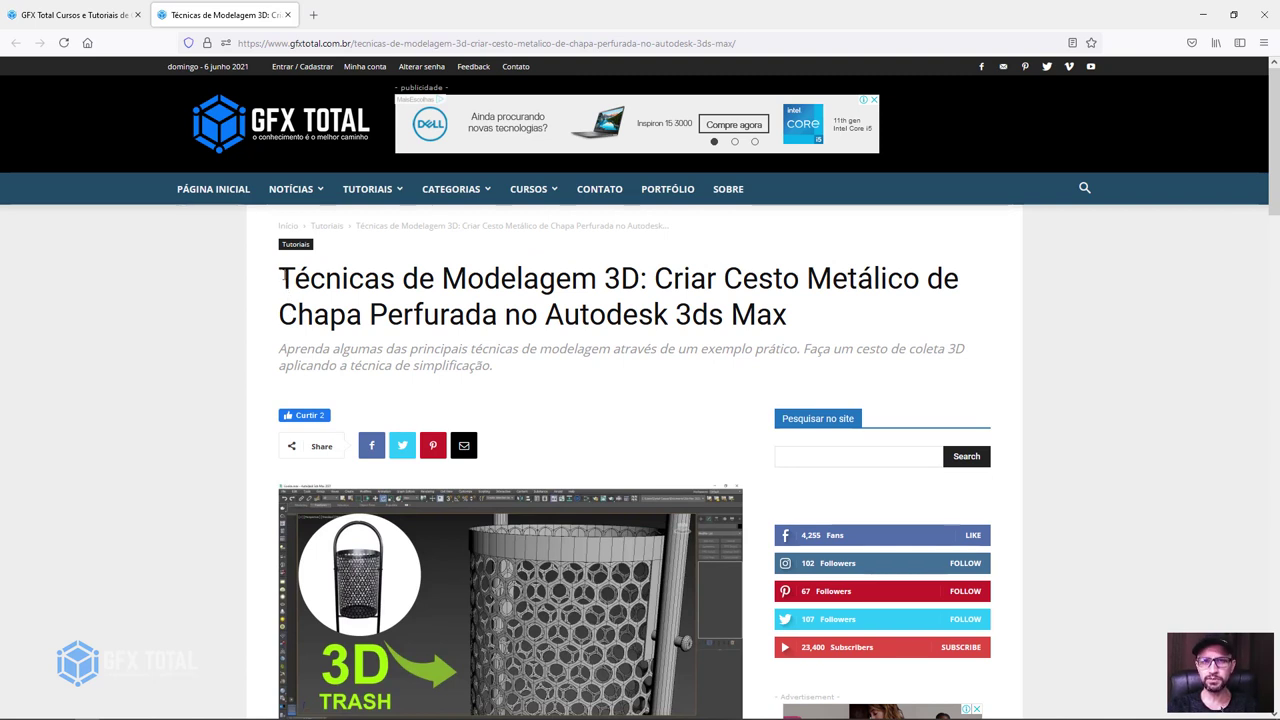
pyautogui.moveTo(282, 278); pyautogui.dragTo(631, 288)
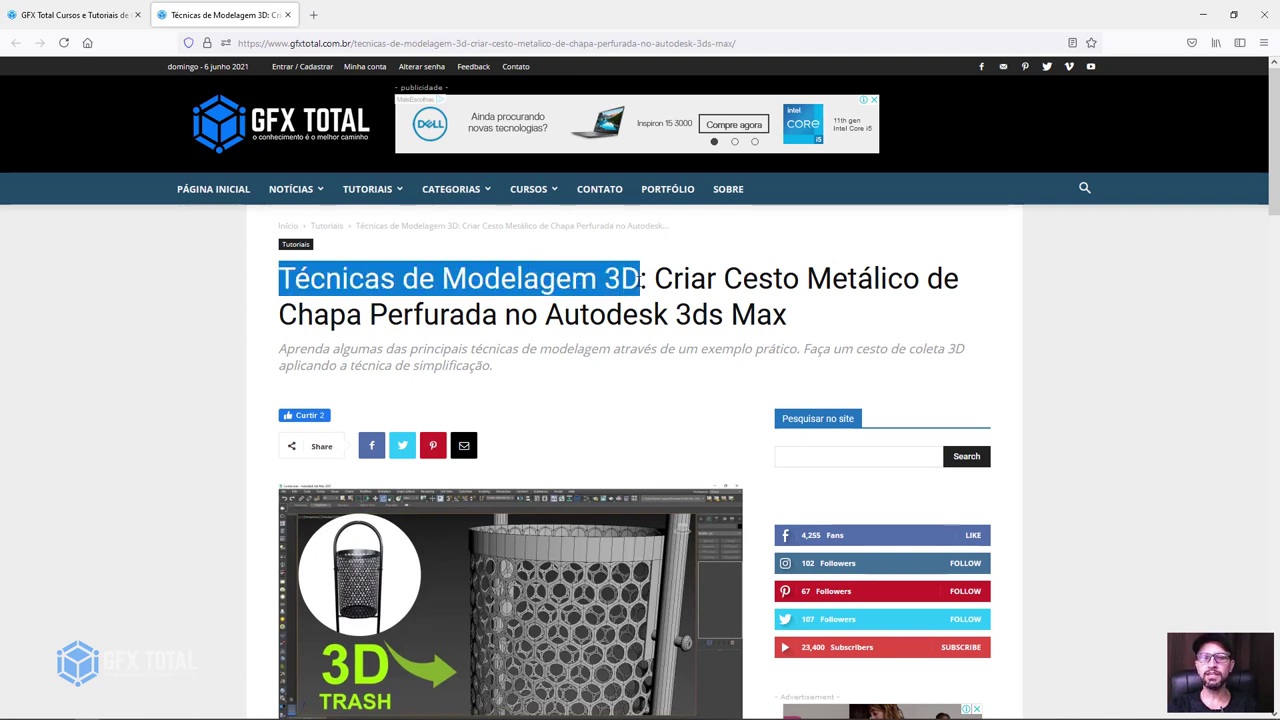
pyautogui.scroll(-3, 631, 287)
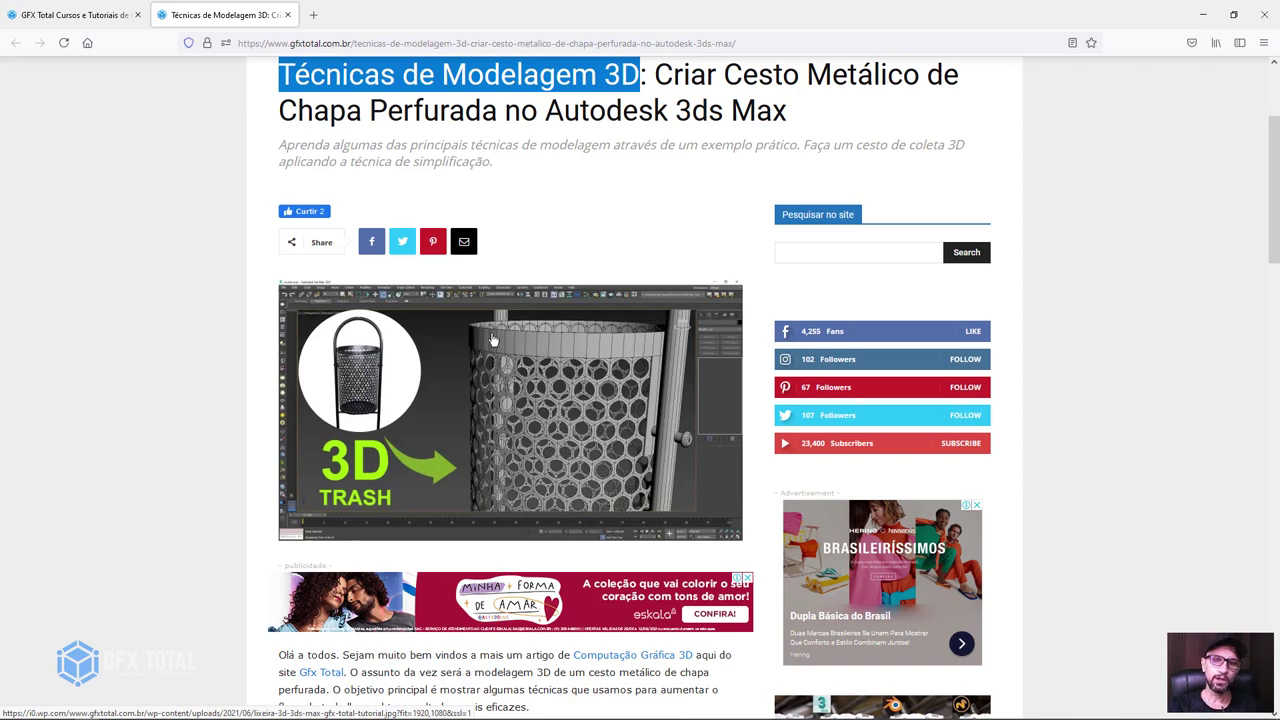
pyautogui.moveTo(223, 715)
pyautogui.click(185, 709)
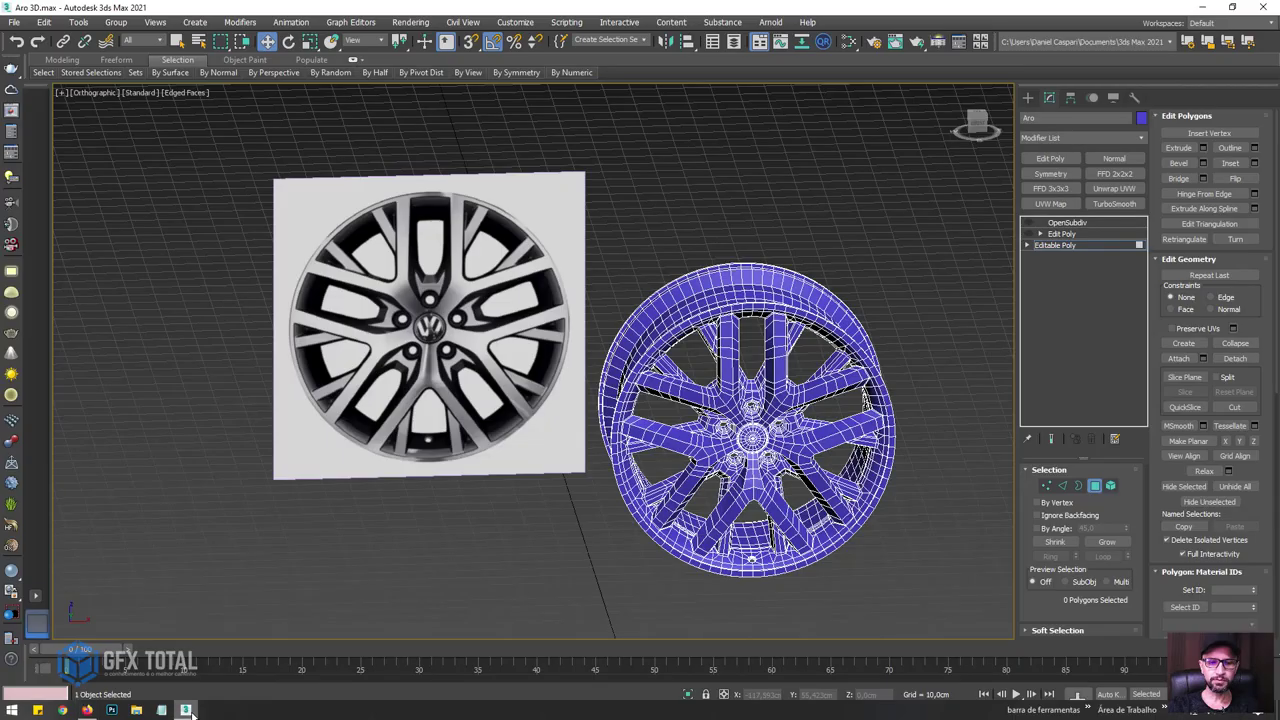
pyautogui.keyDown('alt'); pyautogui.moveTo(720, 530); pyautogui.dragTo(622, 492, button='middle'); pyautogui.keyUp('alt')
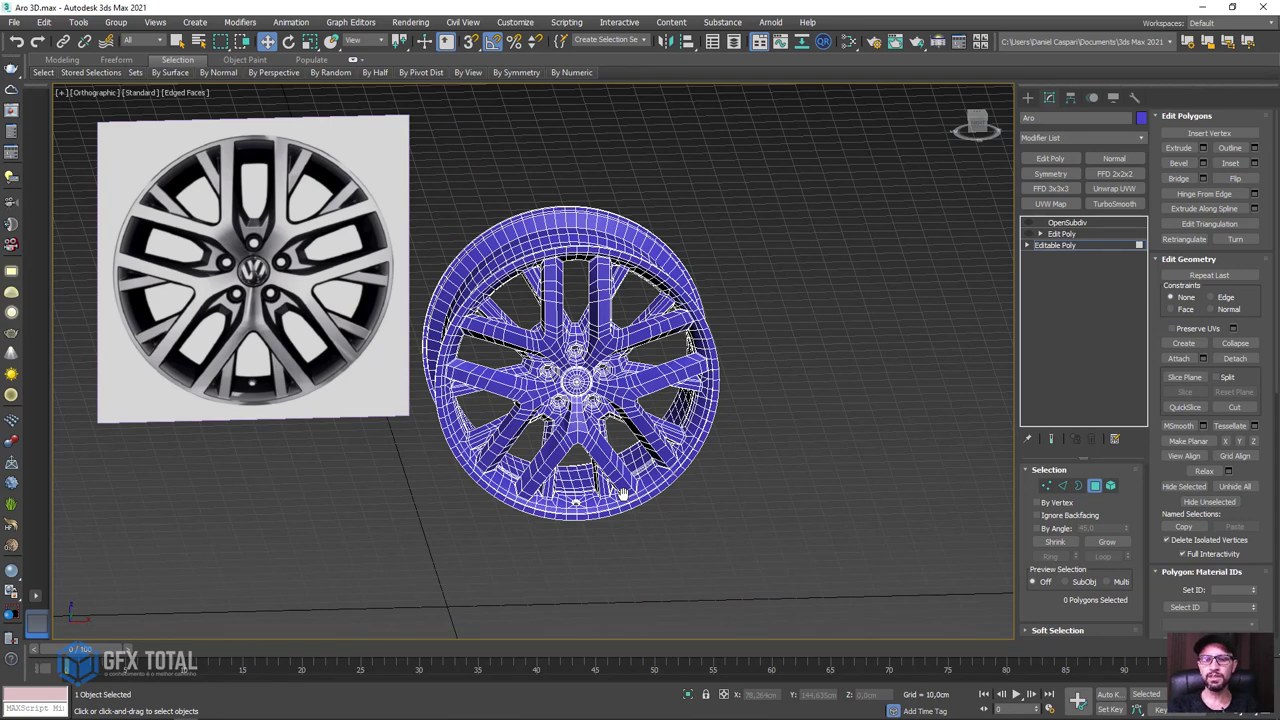
pyautogui.scroll(4, 560, 385)
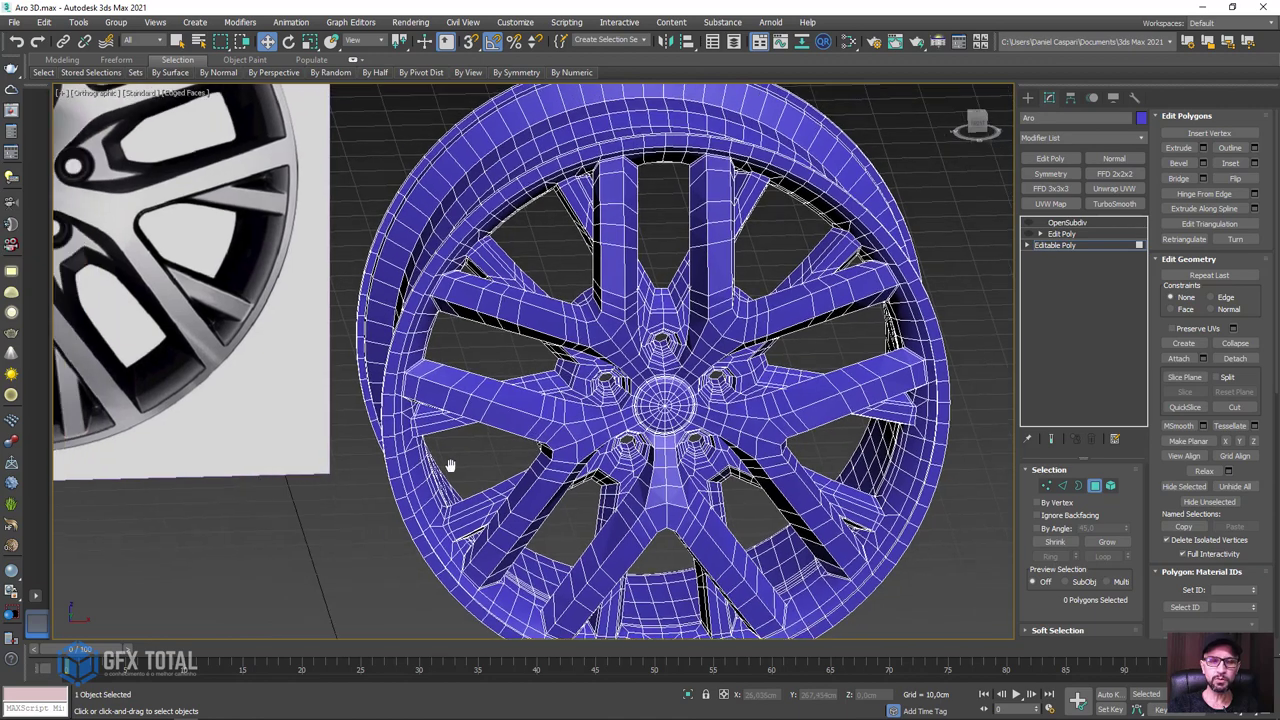
pyautogui.moveTo(272, 406); pyautogui.dragTo(474, 461, button='middle')
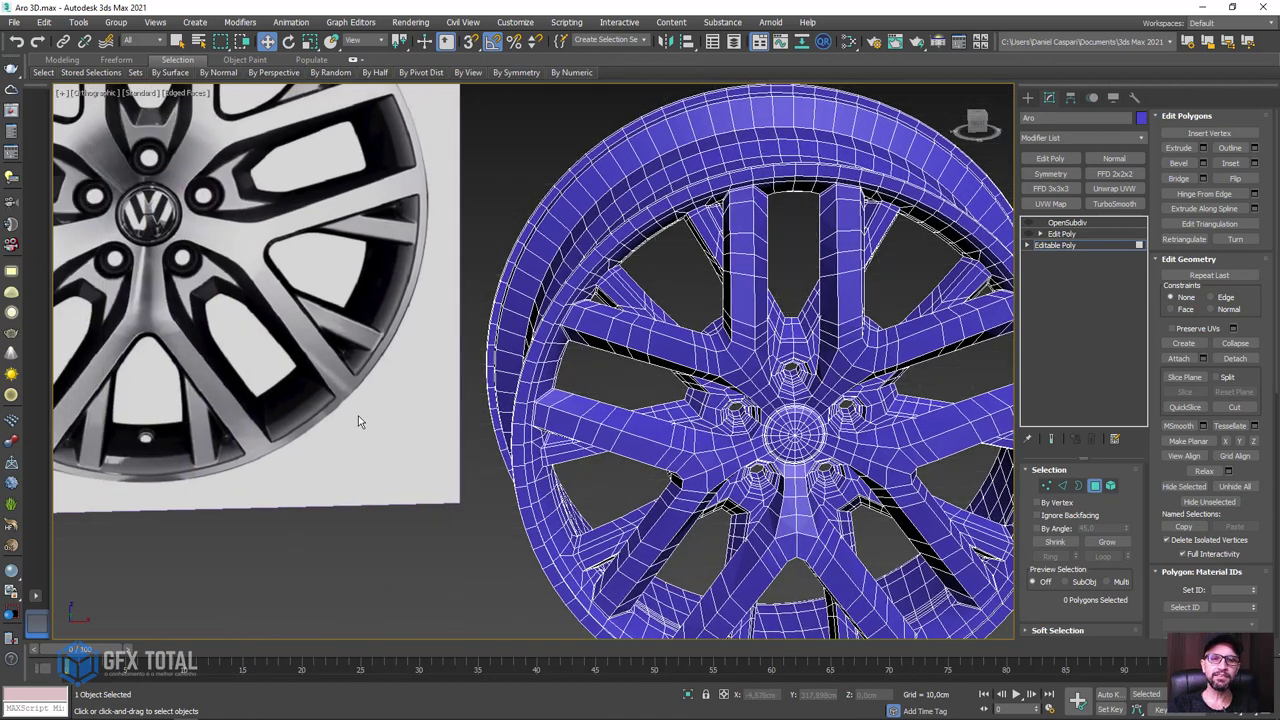
pyautogui.press('f')
pyautogui.scroll(3, 560, 420)
pyautogui.scroll(2, 593, 357)
pyautogui.scroll(2, 593, 357)
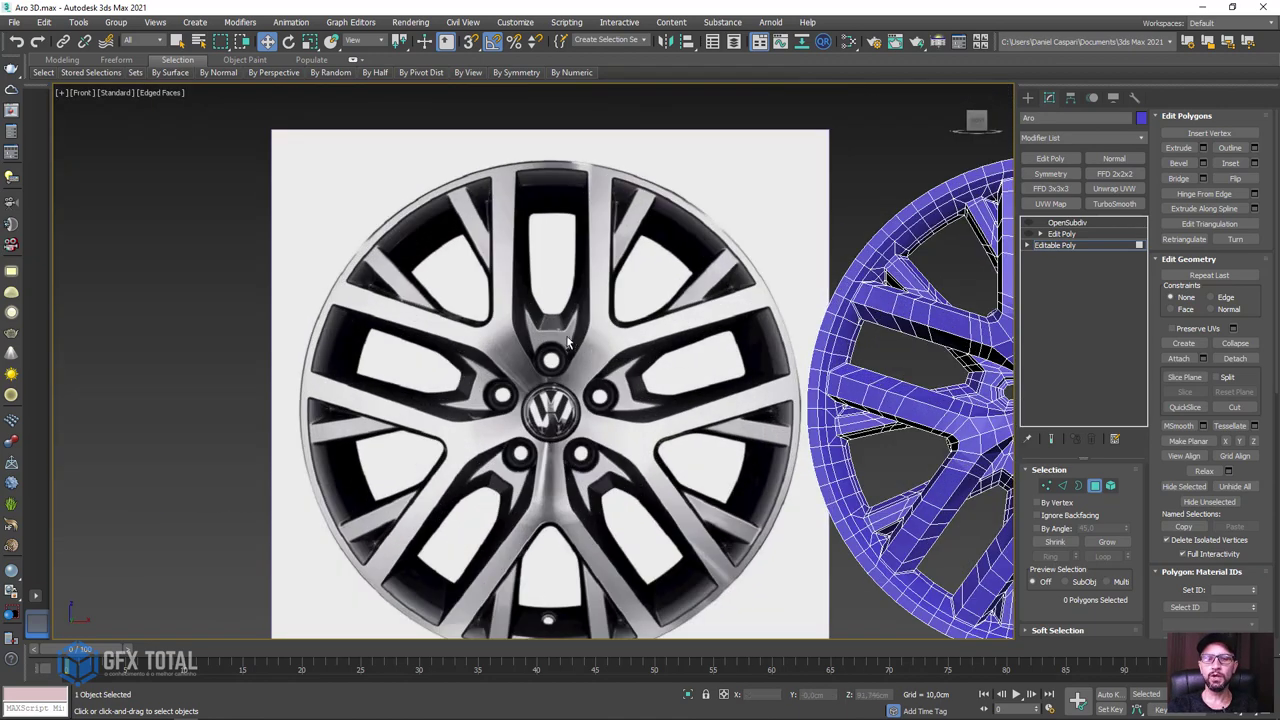
pyautogui.moveTo(566, 346)
pyautogui.mouseDown()
pyautogui.moveTo(570, 372)
pyautogui.moveTo(516, 404)
pyautogui.mouseUp()
pyautogui.moveTo(524, 450)
pyautogui.mouseDown()
pyautogui.moveTo(541, 428)
pyautogui.moveTo(590, 446)
pyautogui.mouseUp()
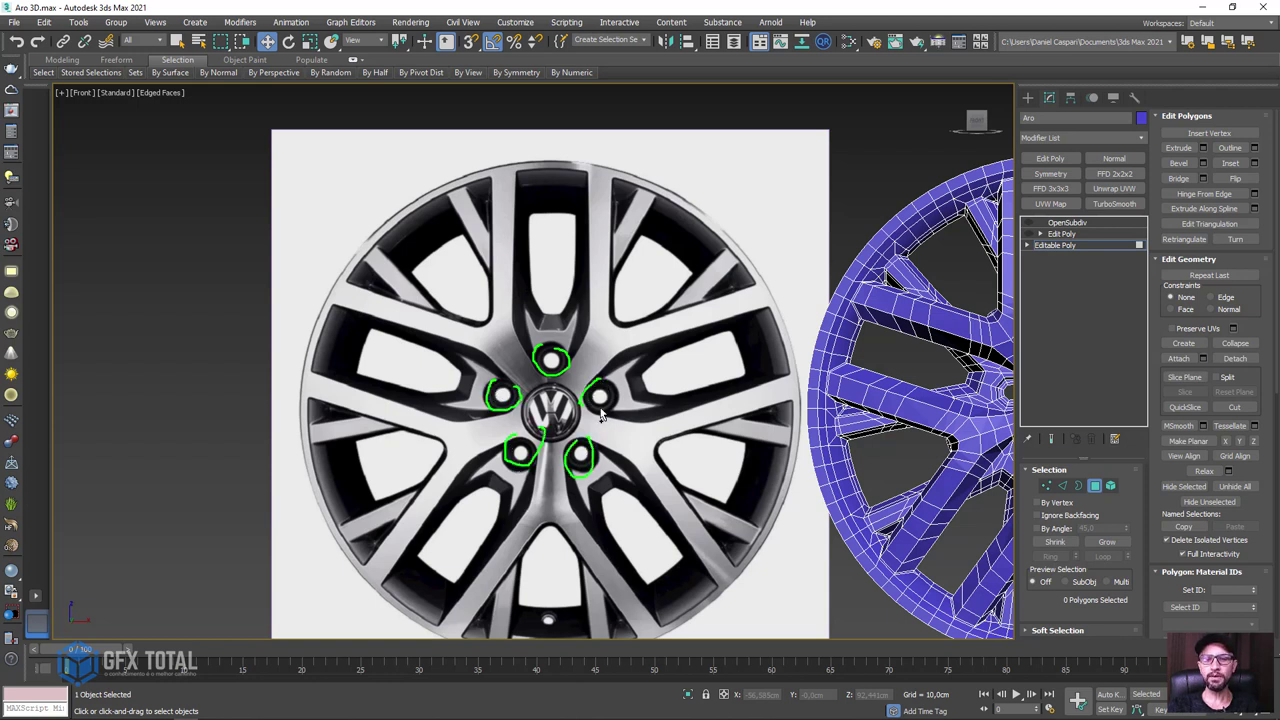
pyautogui.moveTo(618, 398); pyautogui.dragTo(616, 392)
pyautogui.moveTo(595, 165)
pyautogui.mouseDown()
pyautogui.moveTo(609, 324)
pyautogui.moveTo(758, 312)
pyautogui.mouseUp()
pyautogui.moveTo(604, 347); pyautogui.dragTo(563, 400)
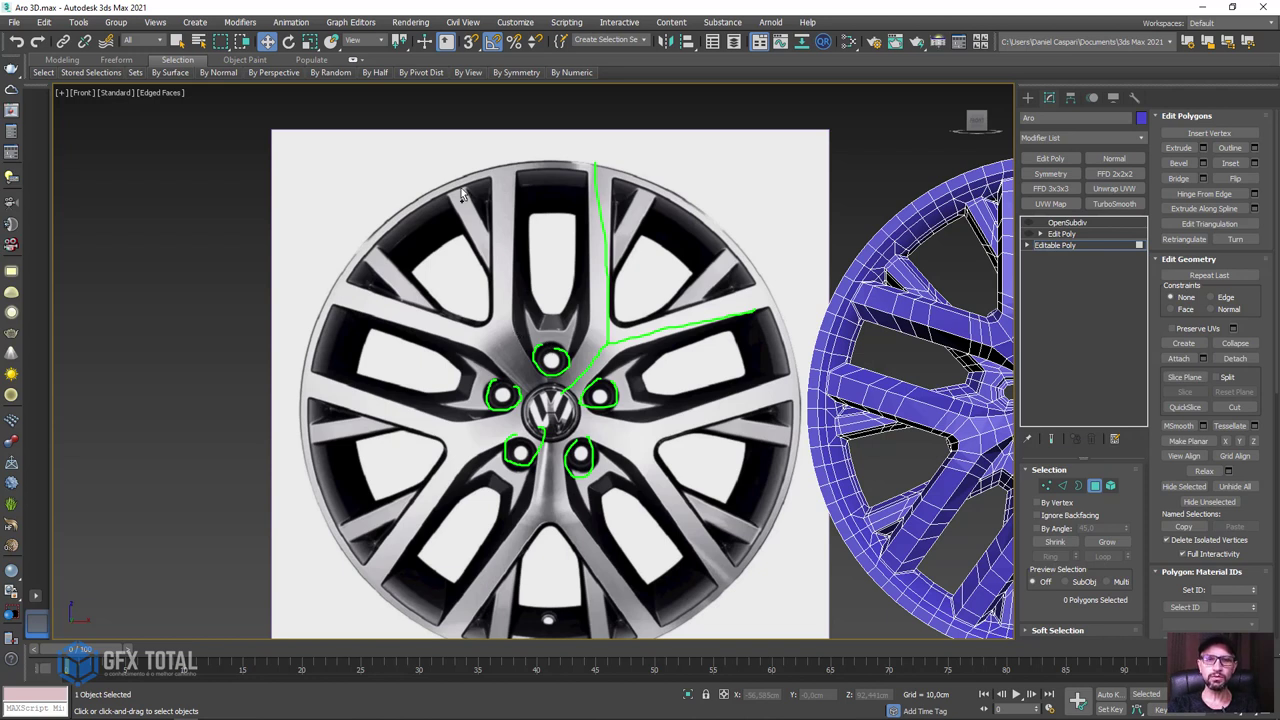
pyautogui.moveTo(457, 187)
pyautogui.mouseDown()
pyautogui.moveTo(551, 352)
pyautogui.moveTo(648, 183)
pyautogui.mouseUp()
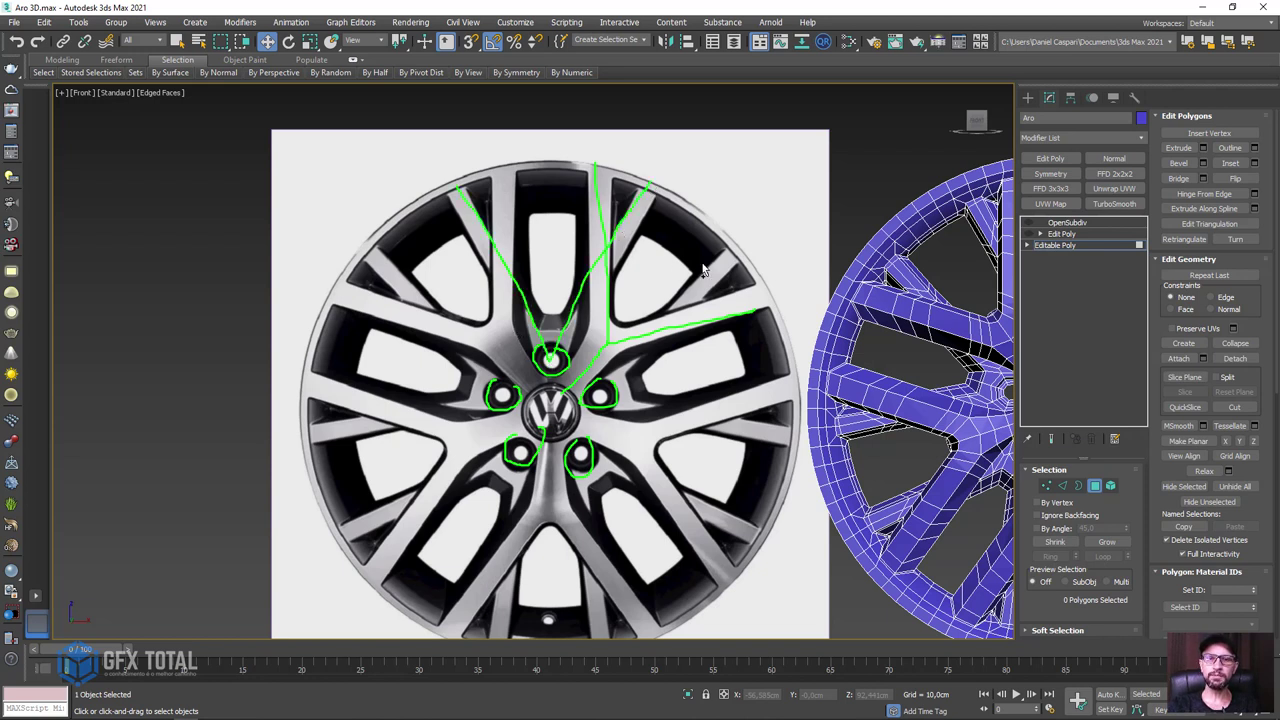
pyautogui.moveTo(735, 260)
pyautogui.mouseDown()
pyautogui.moveTo(602, 400)
pyautogui.moveTo(769, 452)
pyautogui.mouseUp()
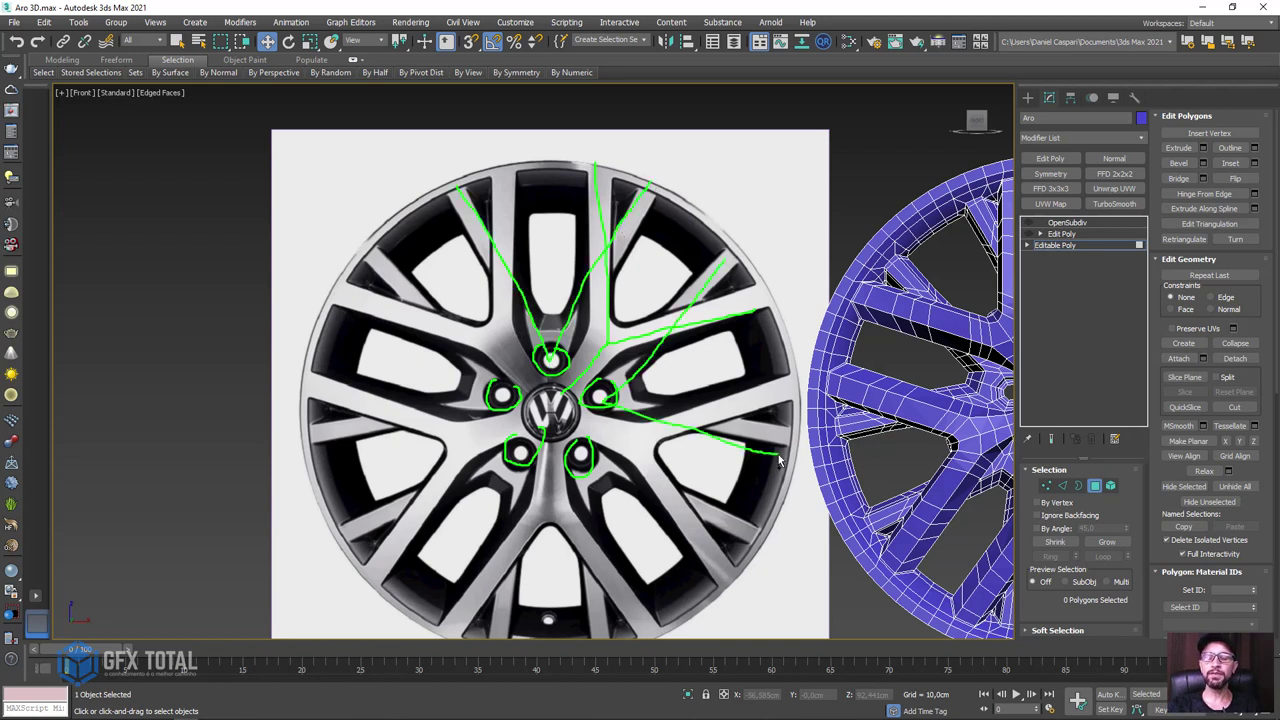
pyautogui.press('Escape')
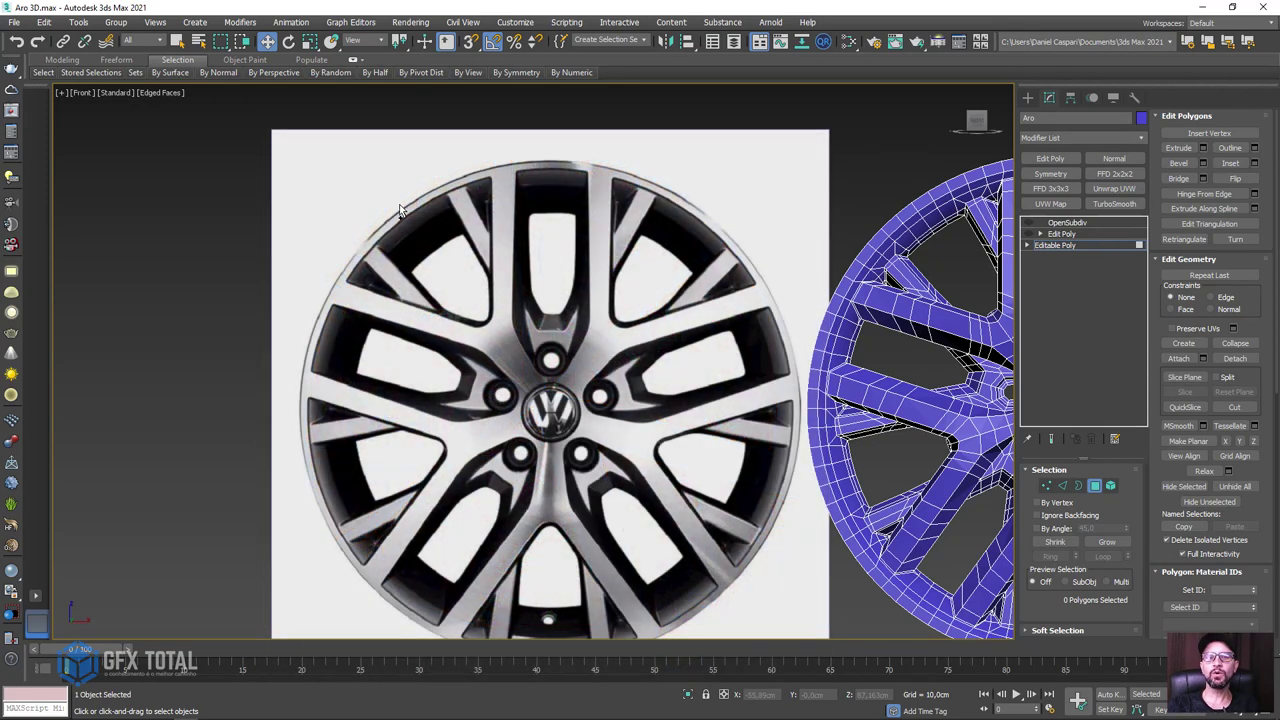
pyautogui.moveTo(399, 204)
pyautogui.mouseDown()
pyautogui.moveTo(551, 412)
pyautogui.moveTo(645, 315)
pyautogui.moveTo(700, 205)
pyautogui.mouseUp()
pyautogui.moveTo(650, 178); pyautogui.dragTo(400, 207)
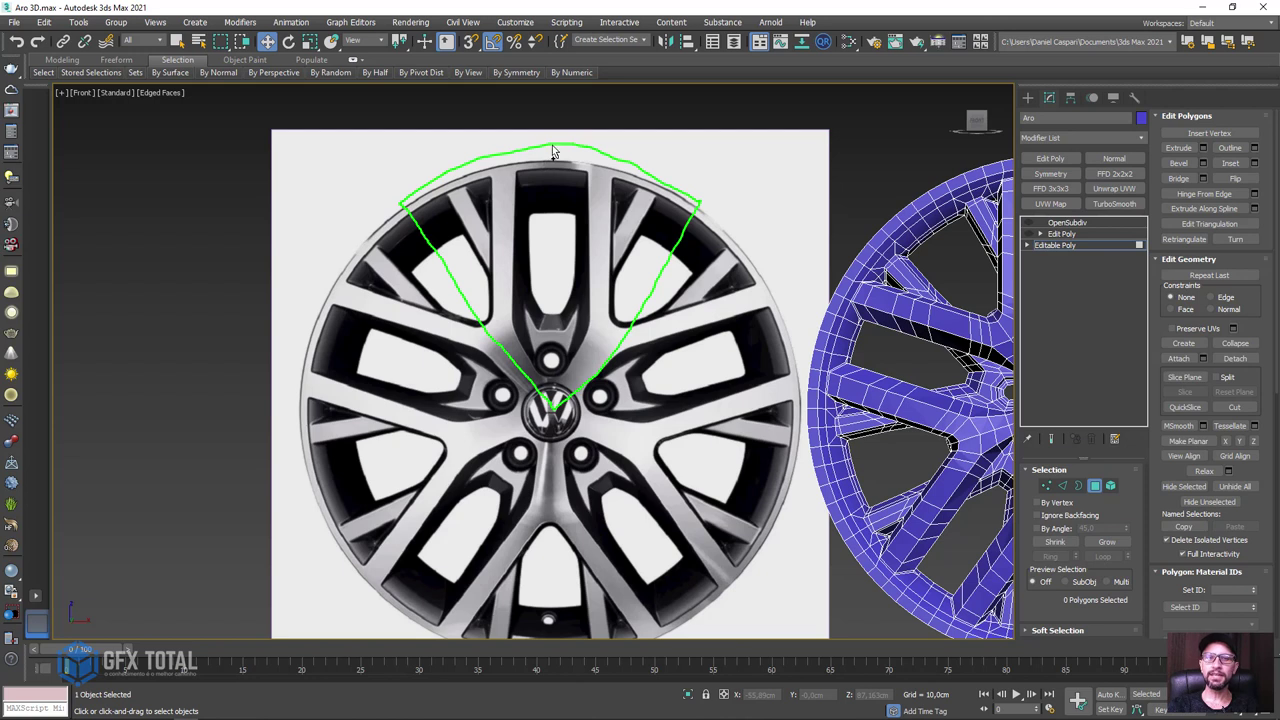
pyautogui.moveTo(554, 147); pyautogui.dragTo(553, 405)
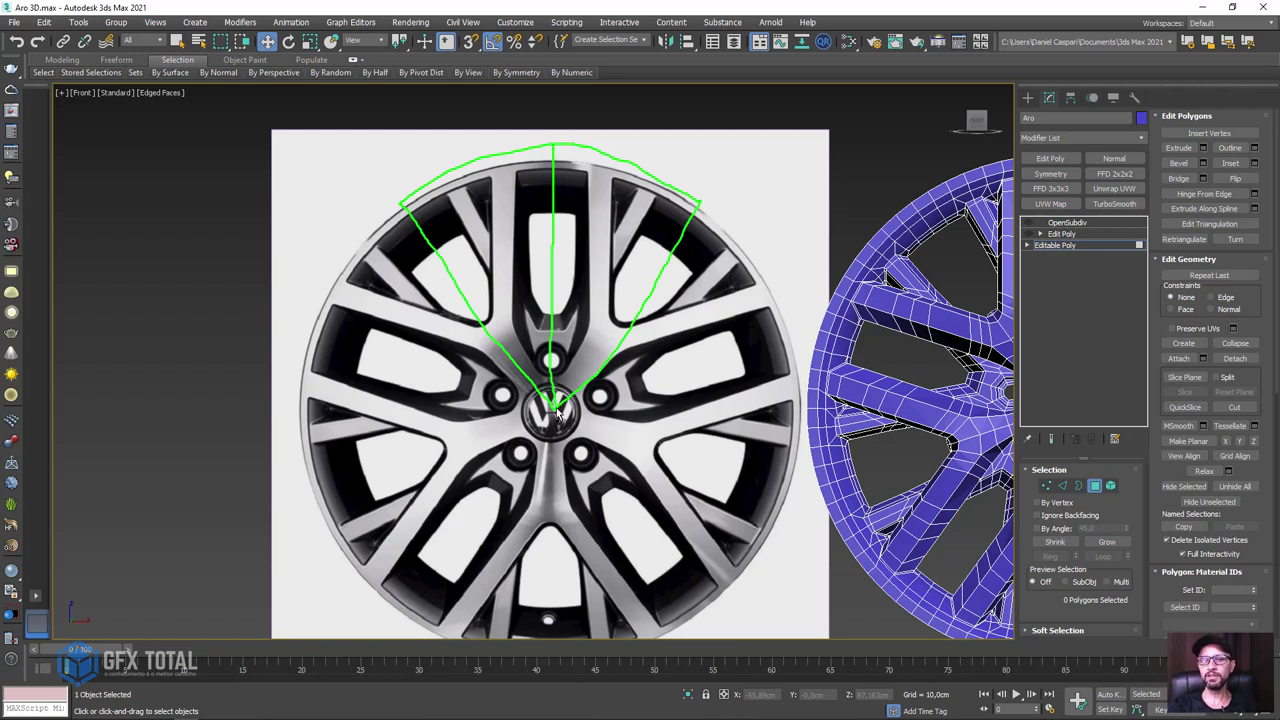
pyautogui.moveTo(452, 222)
pyautogui.mouseDown()
pyautogui.moveTo(505, 192)
pyautogui.moveTo(527, 248)
pyautogui.moveTo(503, 305)
pyautogui.moveTo(521, 352)
pyautogui.mouseUp()
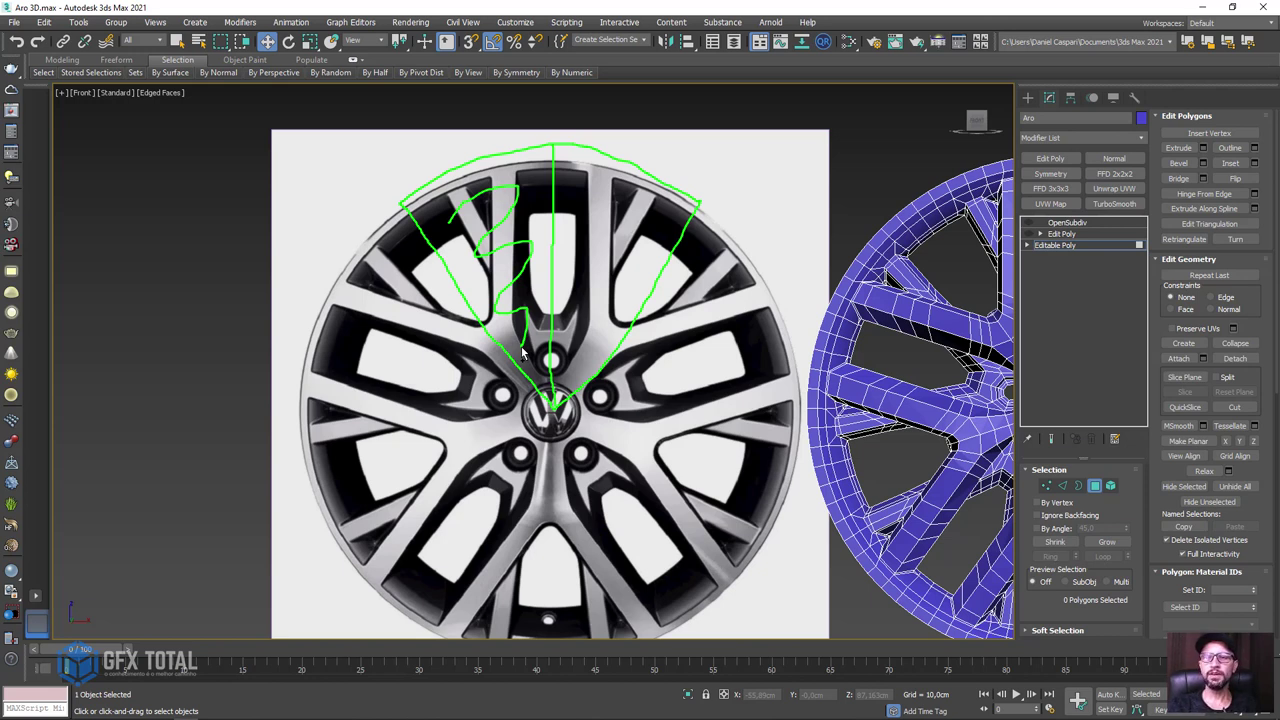
pyautogui.press('Escape')
# Step: Exit polygon editing, switch to the Edit Poly stage, and orbit around the lone half-slice
pyautogui.moveTo(521, 352)
pyautogui.mouseDown(button='middle')
pyautogui.moveTo(334, 208)
pyautogui.moveTo(287, 211)
pyautogui.mouseUp(button='middle')
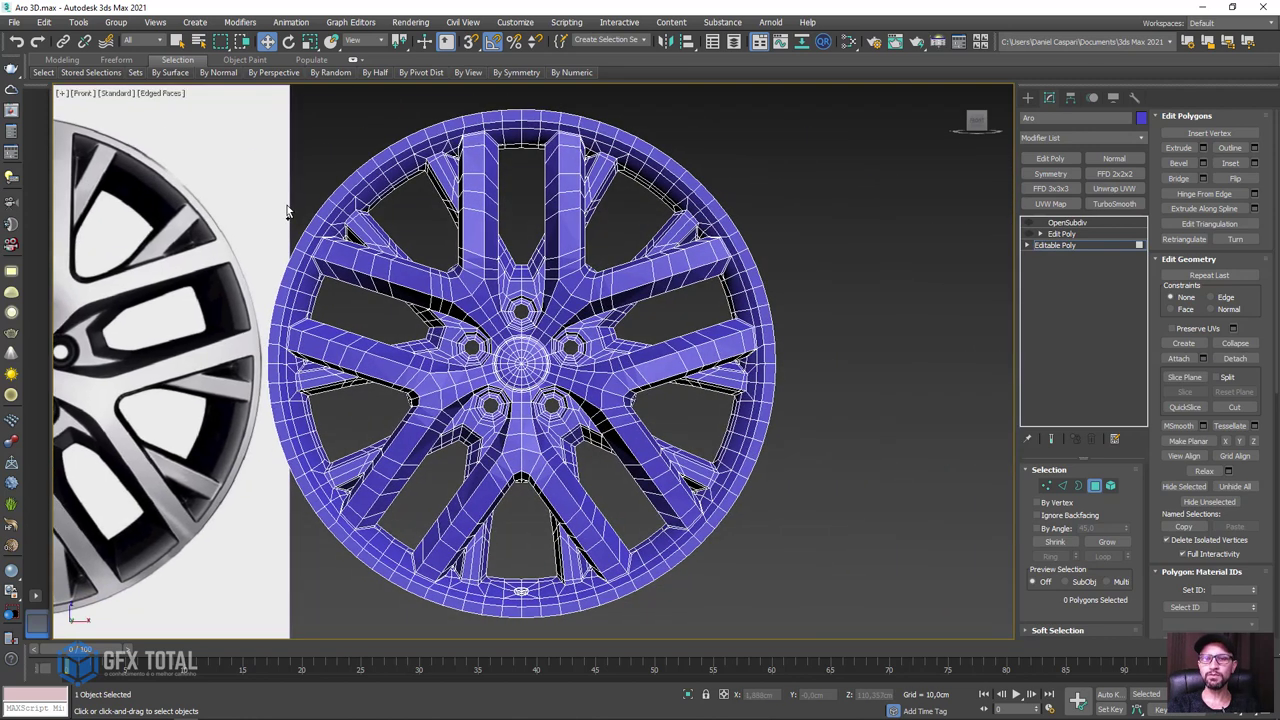
pyautogui.click(1051, 250)
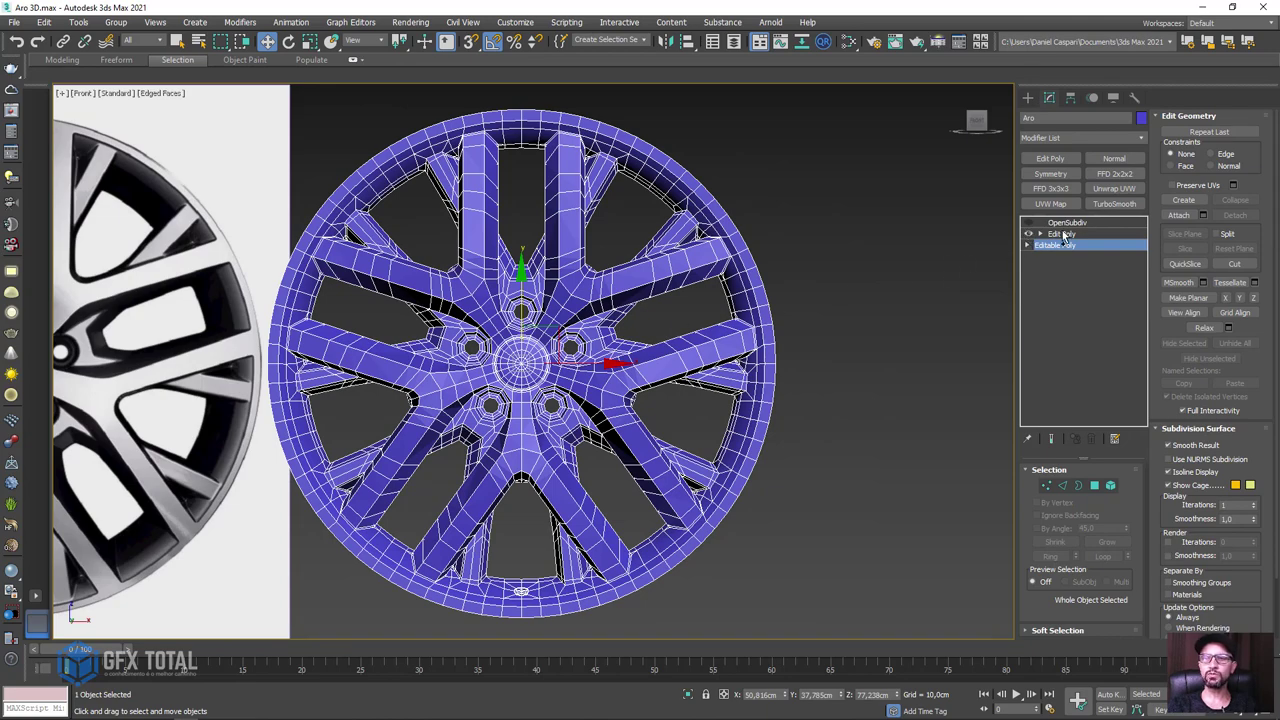
pyautogui.click(1061, 233)
pyautogui.moveTo(556, 284); pyautogui.dragTo(636, 388, button='middle')
pyautogui.scroll(3, 636, 388)
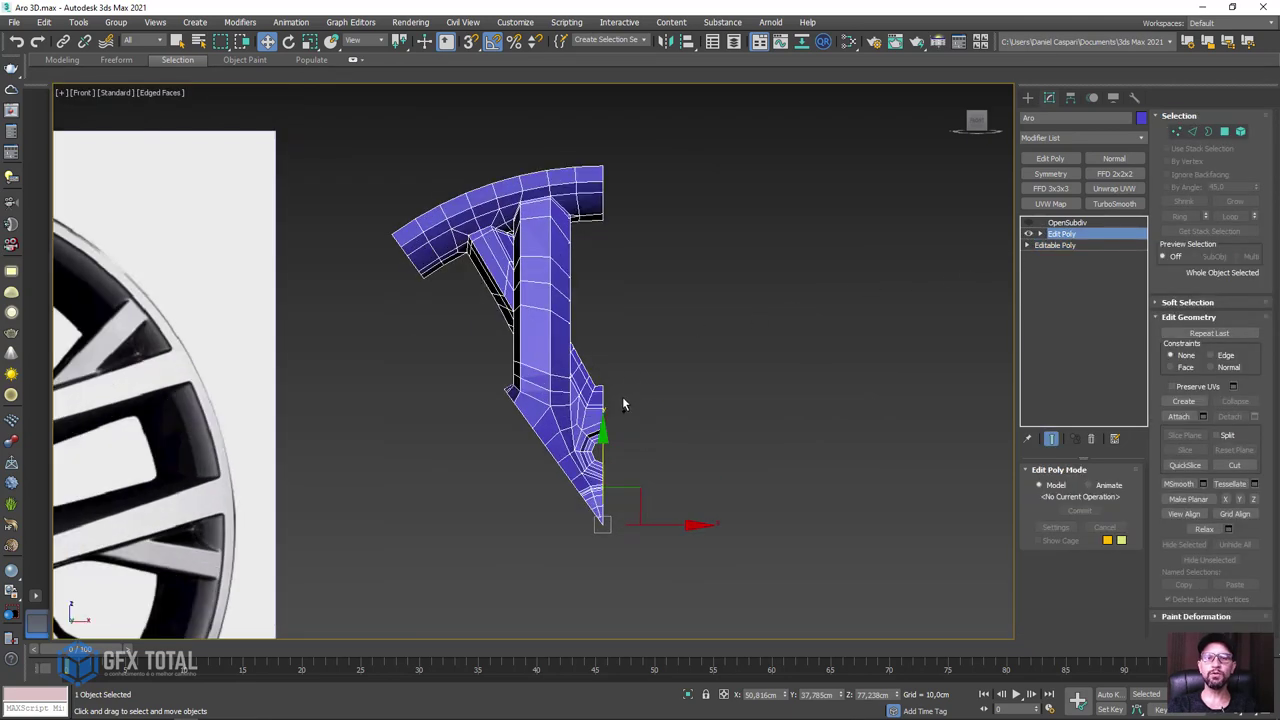
pyautogui.scroll(3, 623, 400)
pyautogui.moveTo(686, 437)
pyautogui.keyDown('alt'); pyautogui.mouseDown(button='middle')
pyautogui.moveTo(611, 449)
pyautogui.moveTo(391, 420)
pyautogui.moveTo(625, 407)
pyautogui.moveTo(666, 323)
pyautogui.moveTo(744, 403)
pyautogui.mouseUp(button='middle'); pyautogui.keyUp('alt')
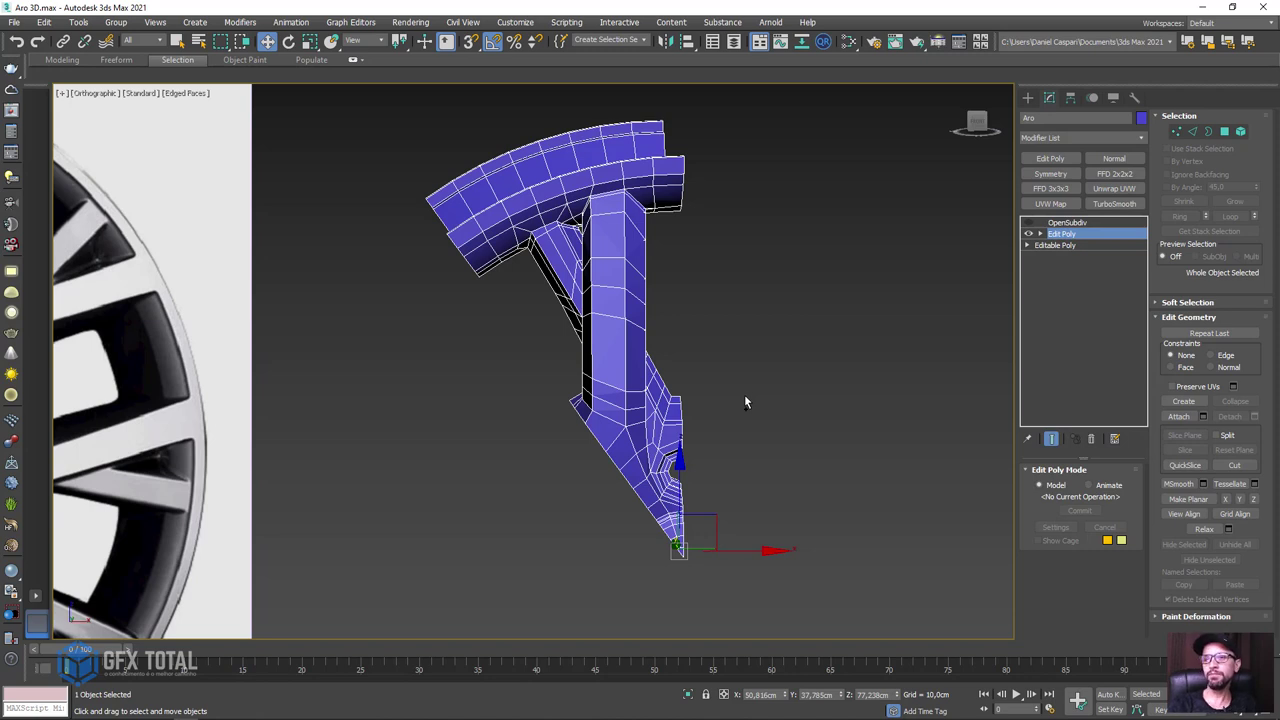
# Step: Add a Symmetry modifier flipped on the X axis, then return to Front view
pyautogui.click(1050, 174)
pyautogui.click(1055, 510)
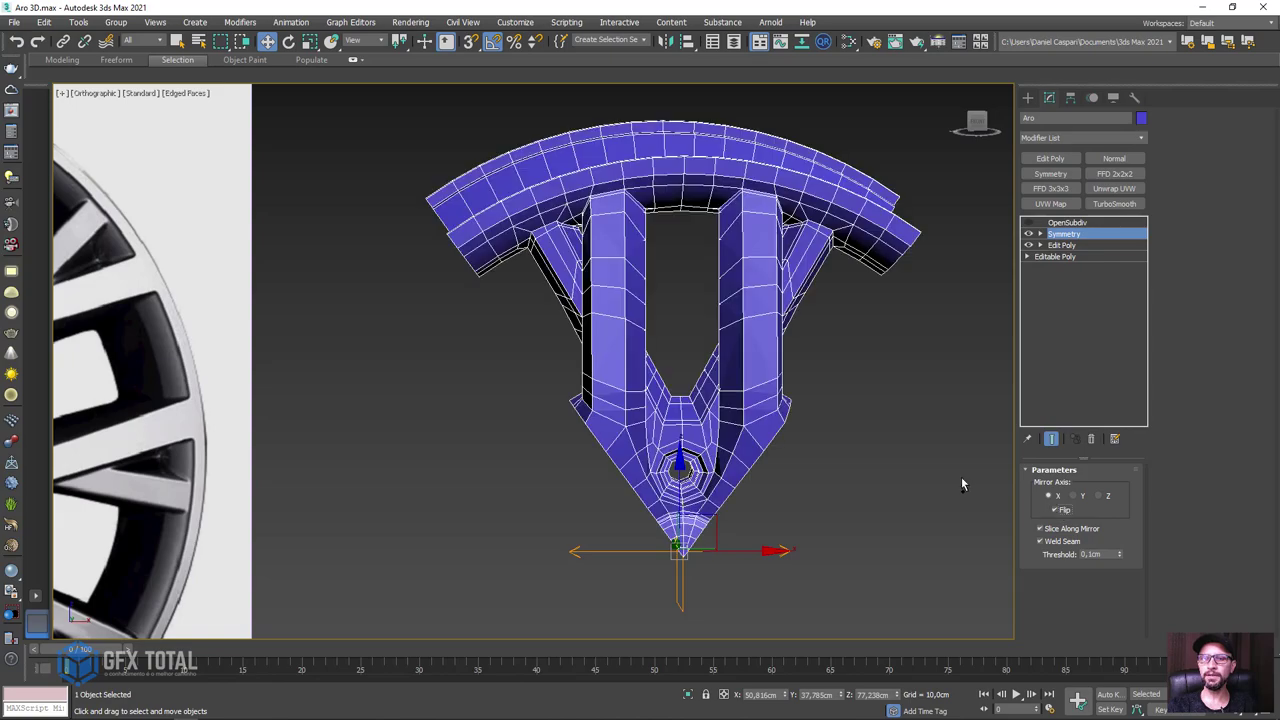
pyautogui.scroll(-1, 905, 474)
pyautogui.scroll(-3, 898, 467)
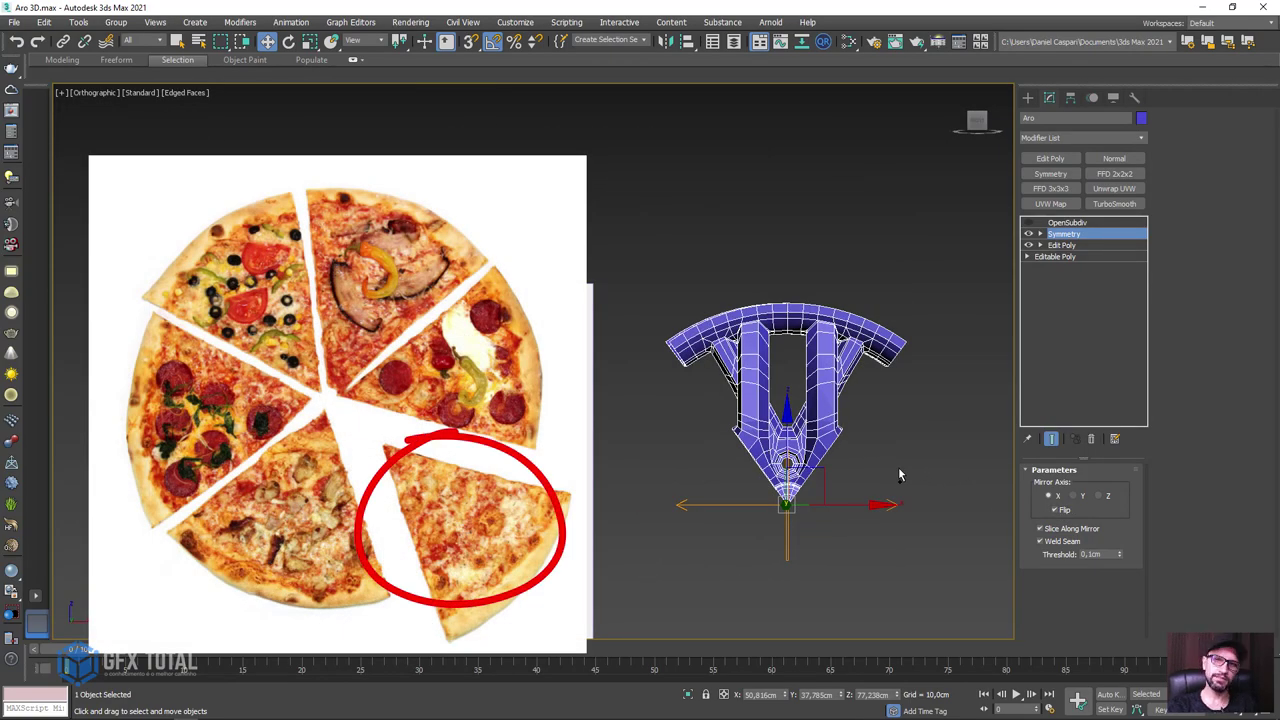
pyautogui.moveTo(898, 467)
pyautogui.keyDown('alt'); pyautogui.mouseDown(button='middle')
pyautogui.moveTo(799, 343)
pyautogui.moveTo(754, 346)
pyautogui.moveTo(712, 427)
pyautogui.mouseUp(button='middle'); pyautogui.keyUp('alt')
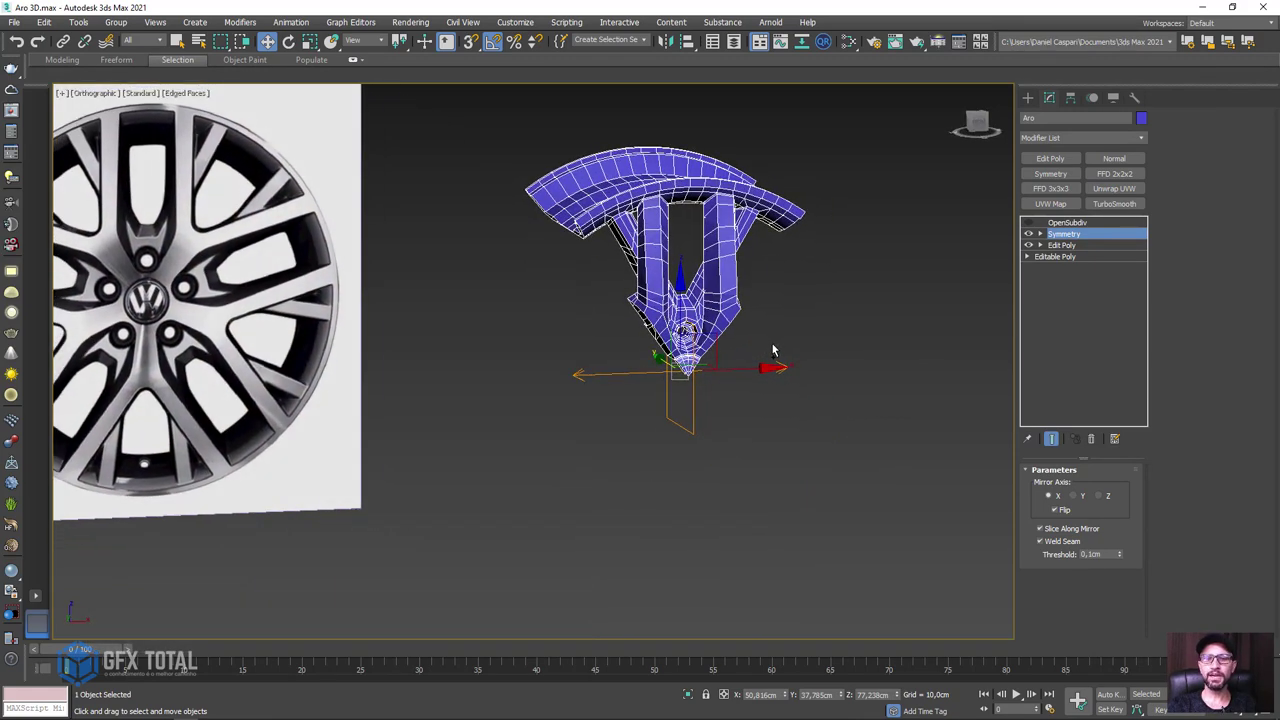
pyautogui.press('f')
# Step: Open the Array dialog and set it to Copy objects with a 1D Count of 5
pyautogui.click(78, 22)
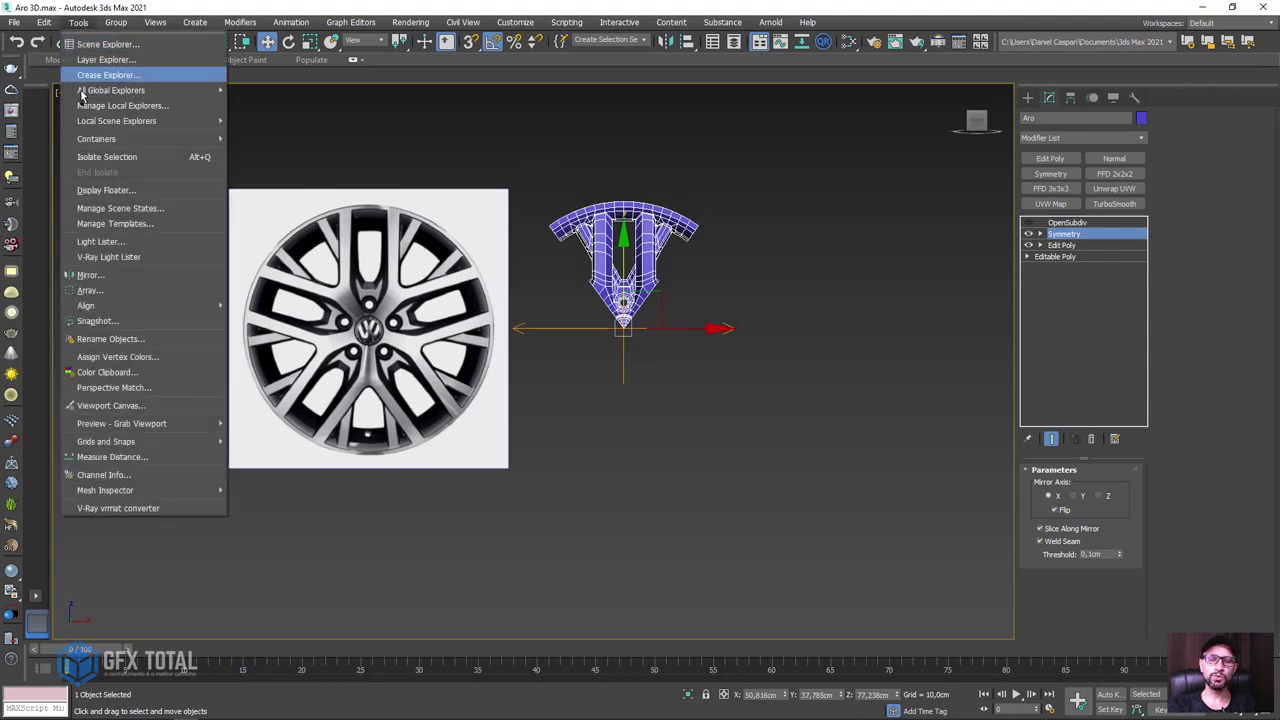
pyautogui.moveTo(140, 305)
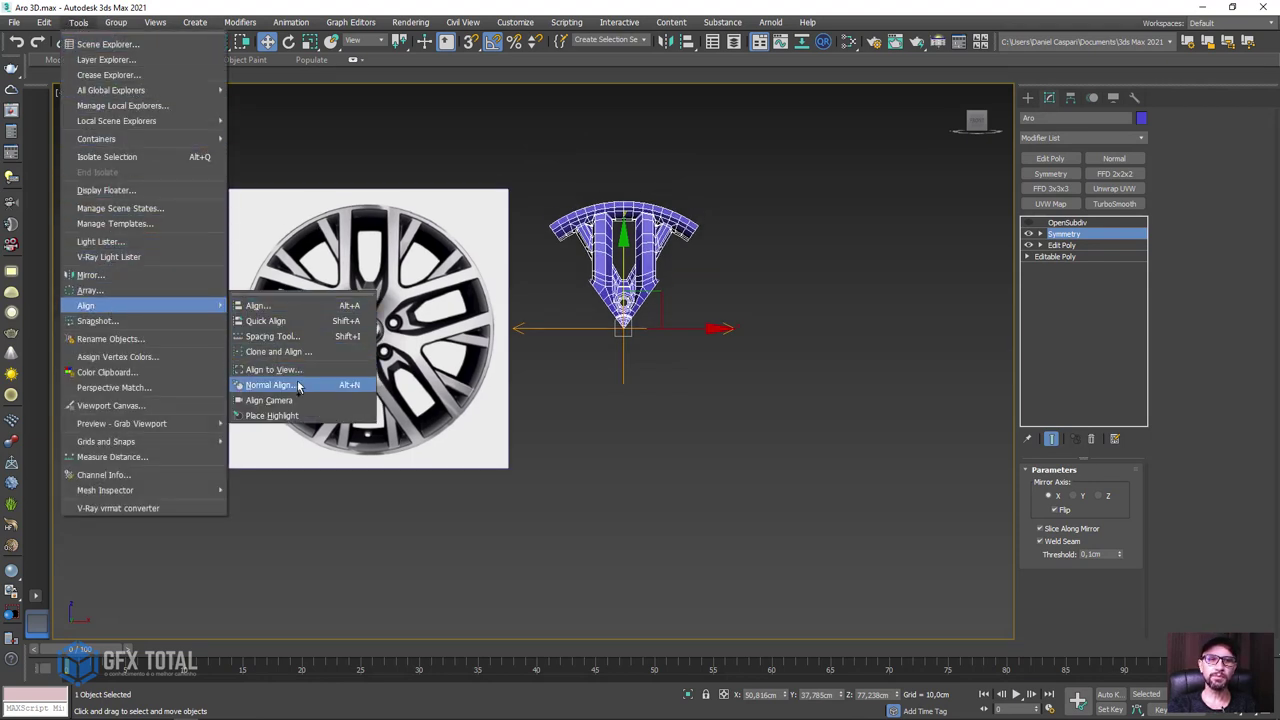
pyautogui.click(90, 290)
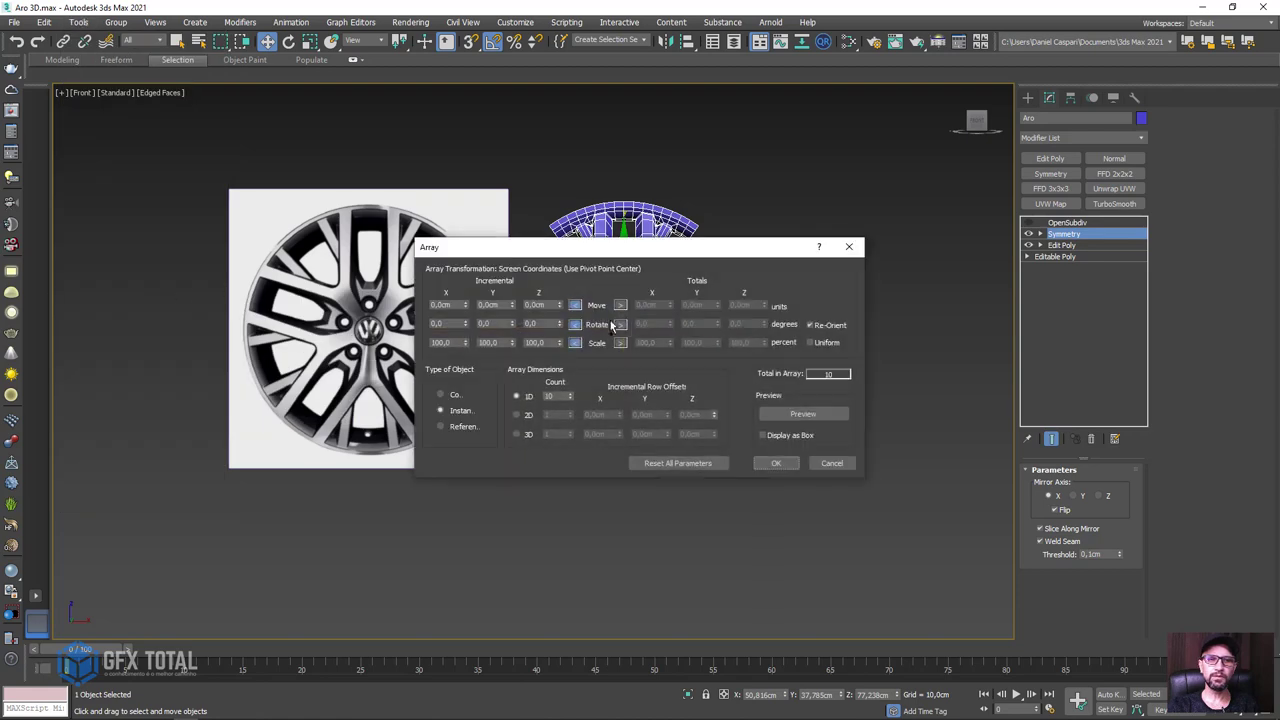
pyautogui.moveTo(591, 247)
pyautogui.mouseDown()
pyautogui.moveTo(970, 222)
pyautogui.moveTo(928, 191)
pyautogui.mouseUp()
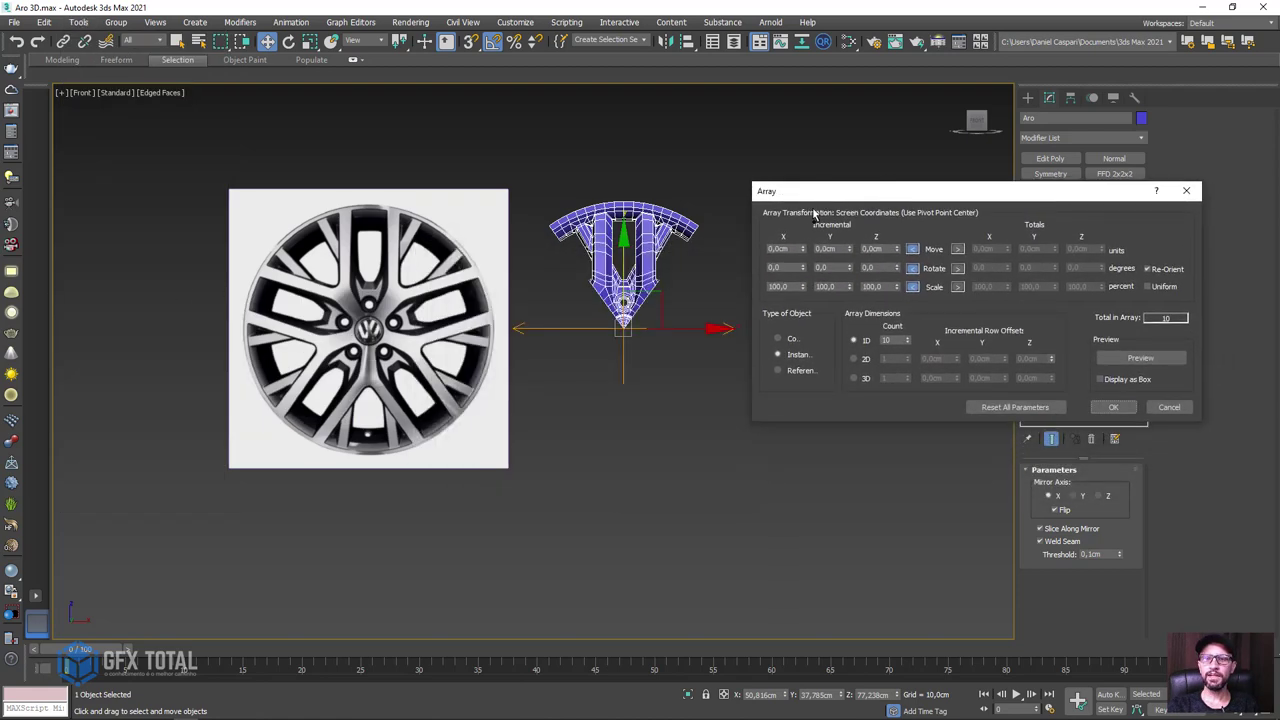
pyautogui.moveTo(673, 286); pyautogui.dragTo(607, 309, button='middle')
pyautogui.click(779, 338)
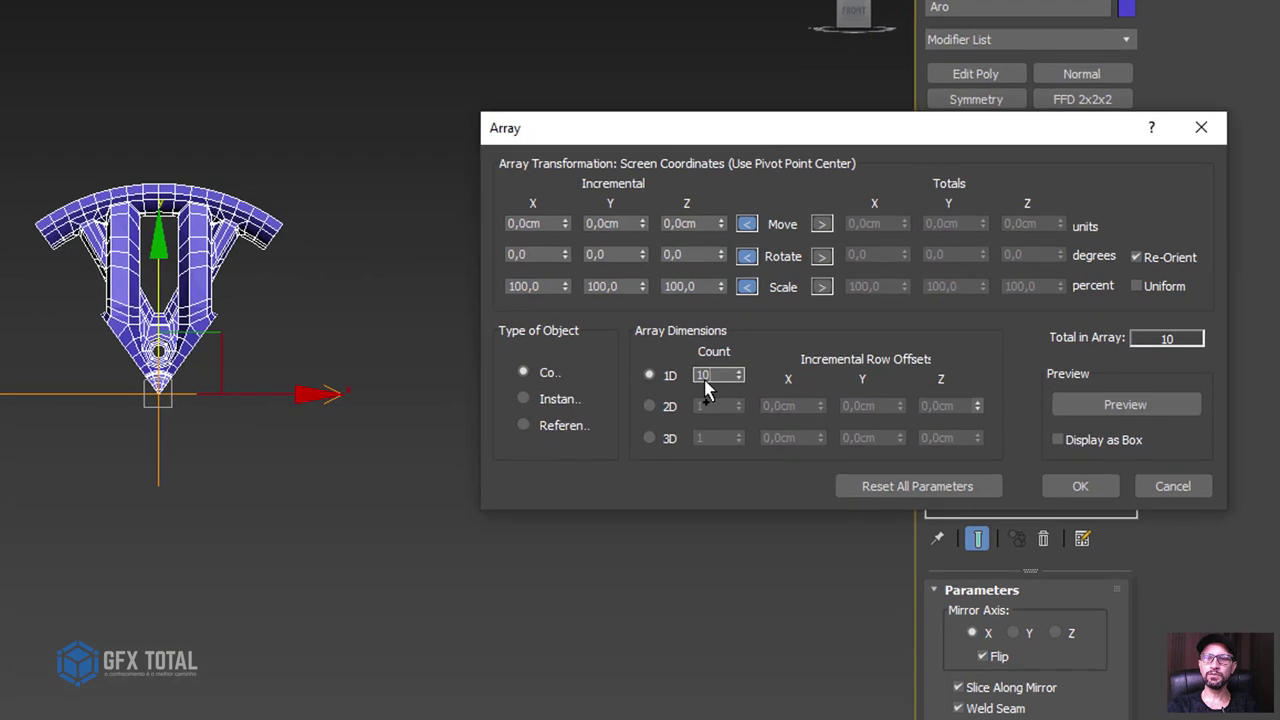
pyautogui.doubleClick(882, 342)
pyautogui.write('5')
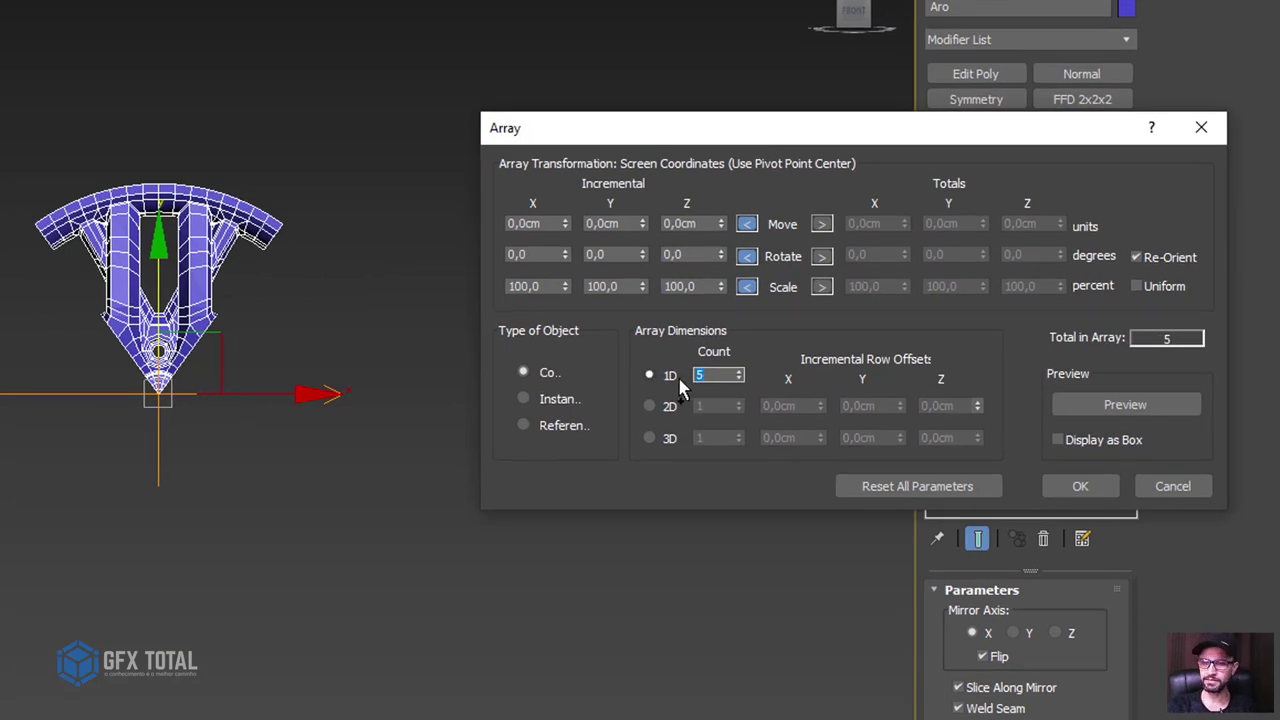
# Step: Set the Rotate Totals Z to 360 degrees, preview the array, and confirm it
pyautogui.click(821, 256)
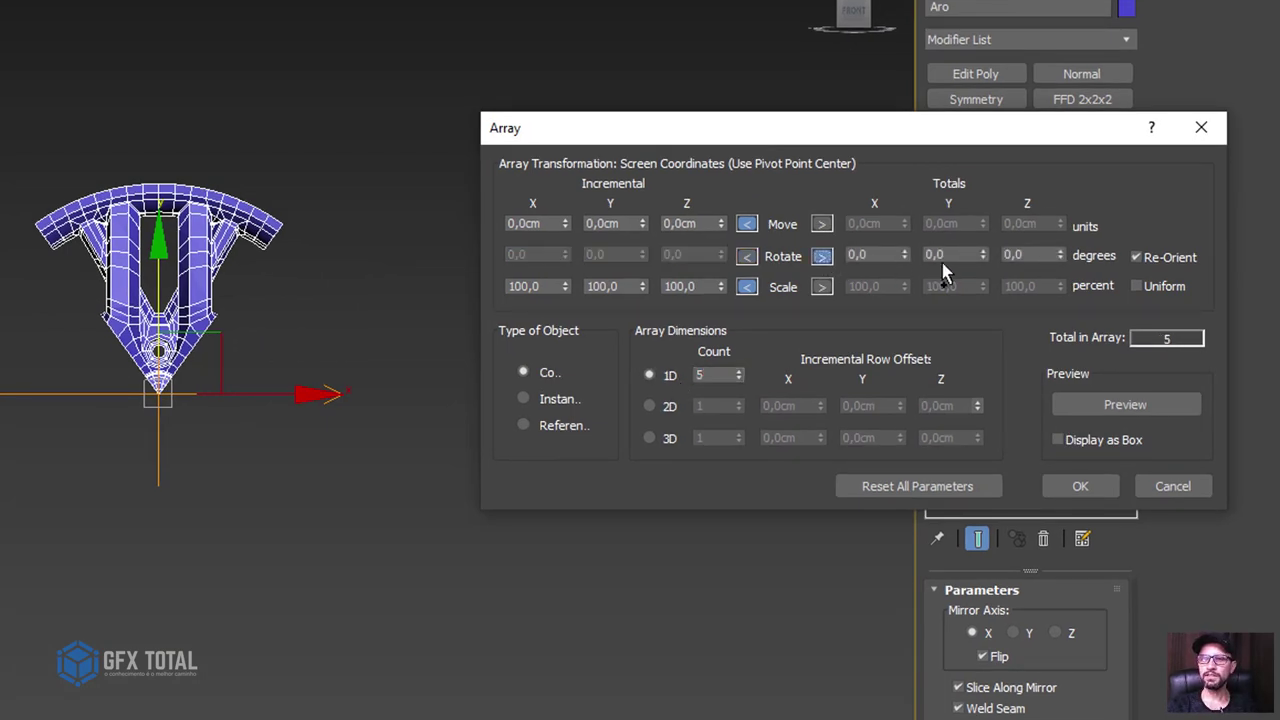
pyautogui.doubleClick(1036, 256)
pyautogui.write('3')
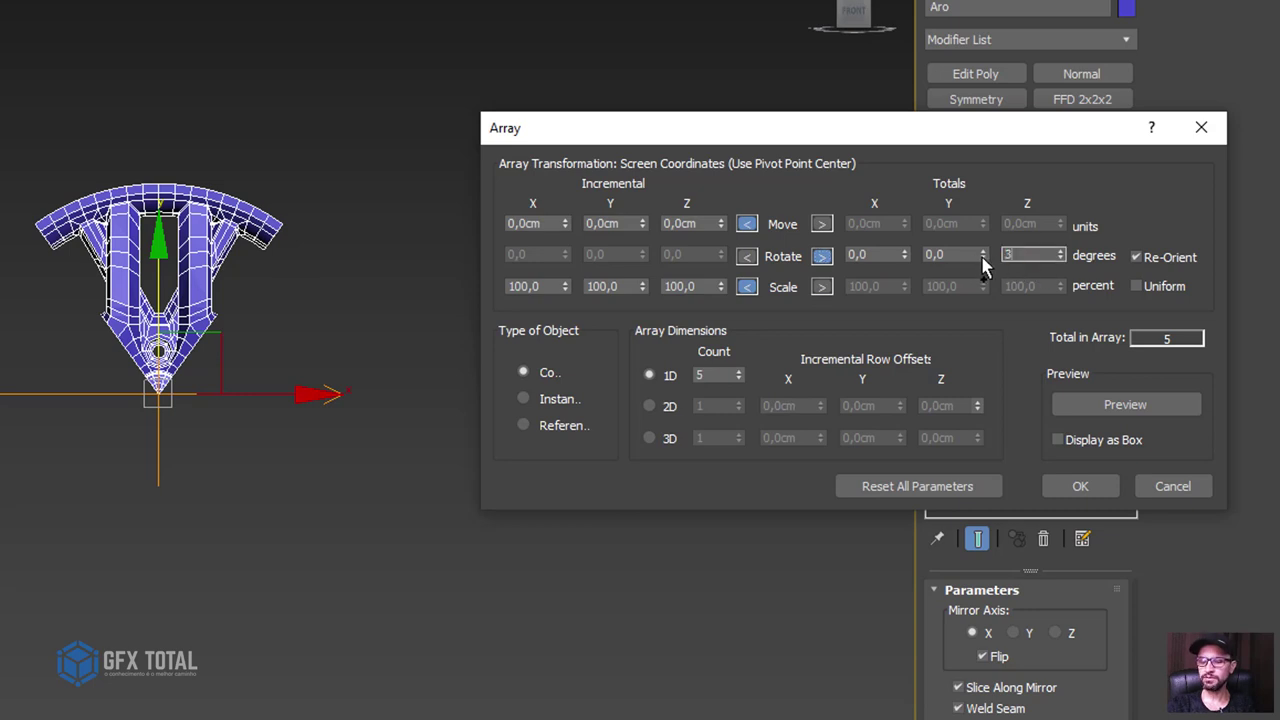
pyautogui.write('60')
pyautogui.press('Return')
pyautogui.scroll(3, 342, 290)
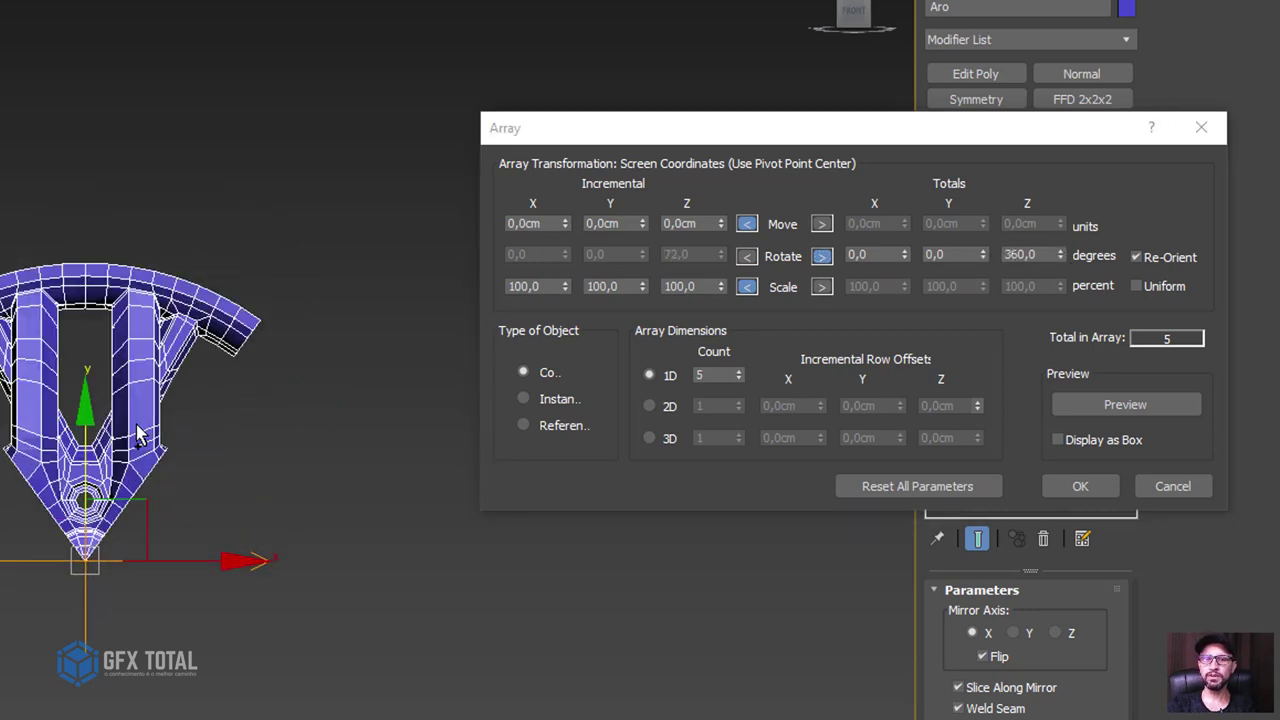
pyautogui.scroll(1, 151, 486)
pyautogui.scroll(2, 151, 486)
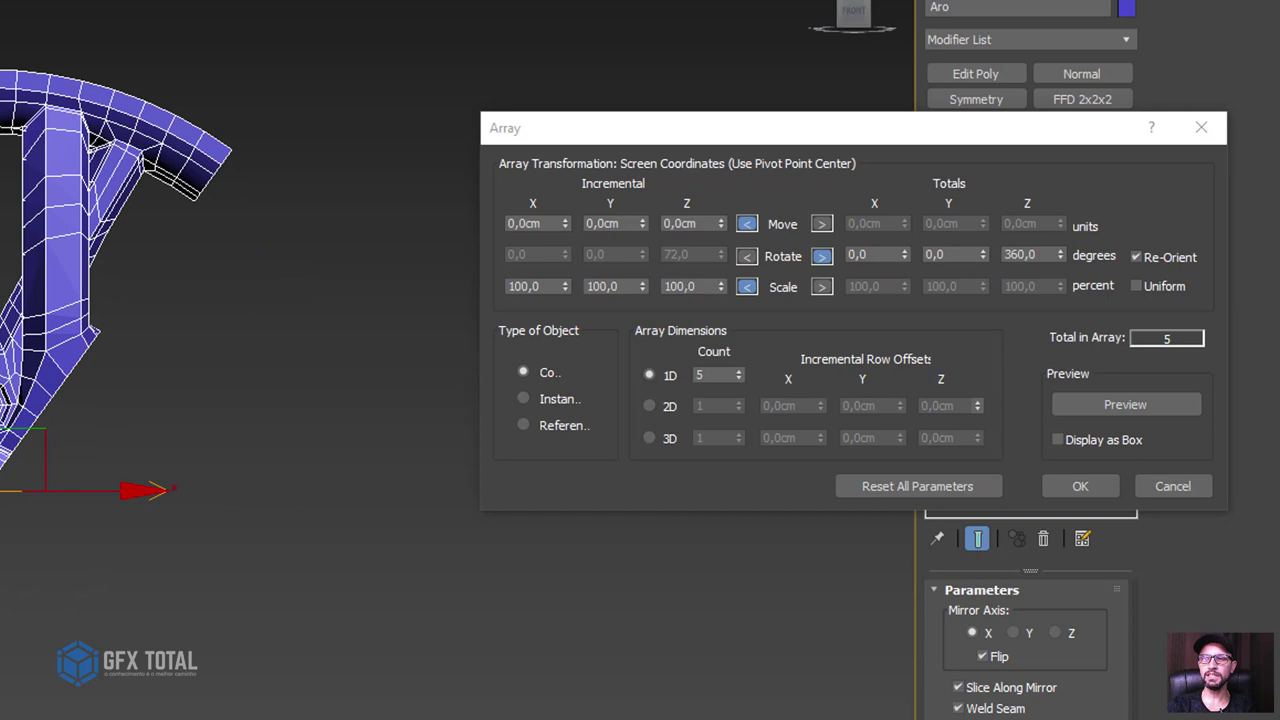
pyautogui.click(1133, 410)
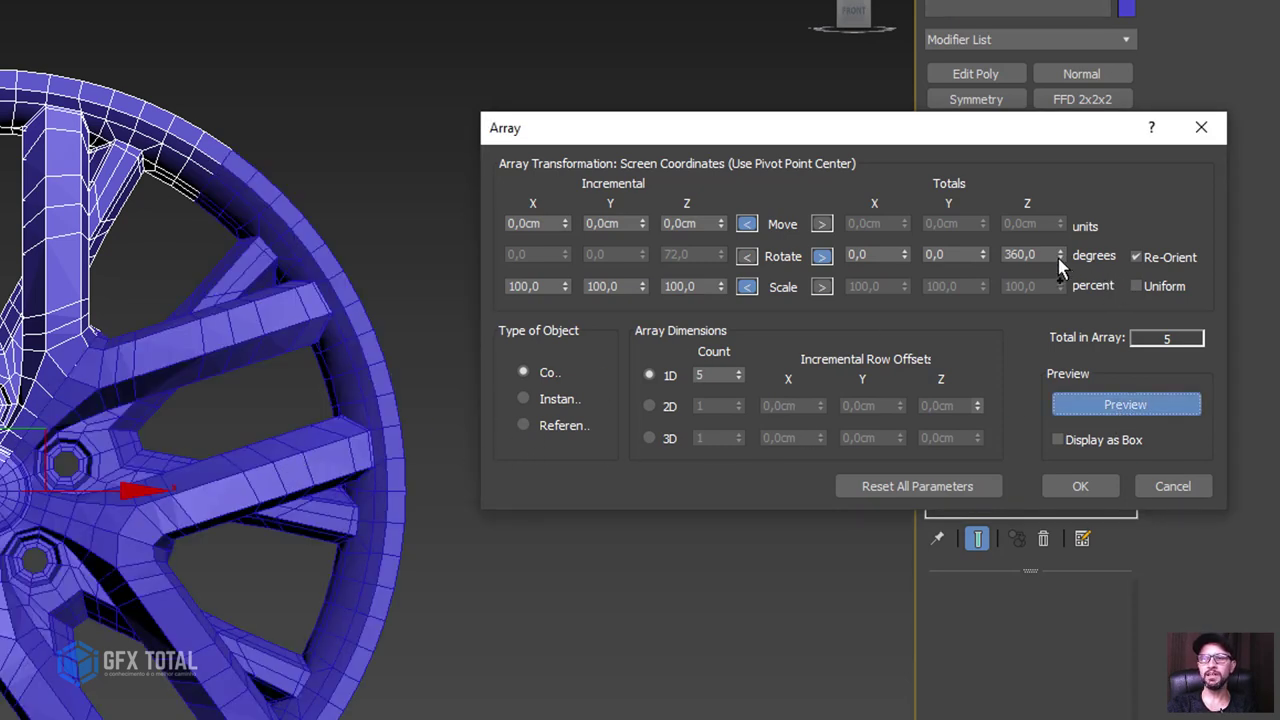
pyautogui.moveTo(1062, 258)
pyautogui.mouseDown()
pyautogui.moveTo(1073, 507)
pyautogui.moveTo(1093, 283)
pyautogui.moveTo(1087, 398)
pyautogui.moveTo(1073, 283)
pyautogui.mouseUp()
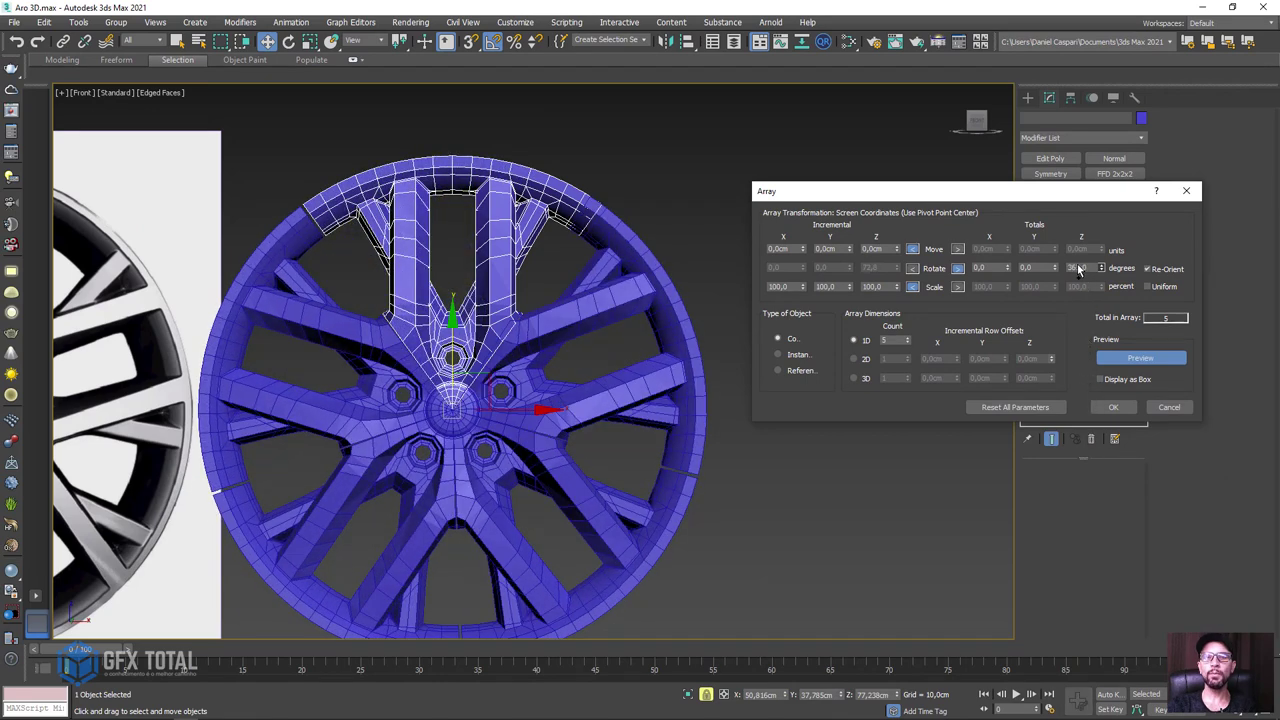
pyautogui.doubleClick(1078, 268)
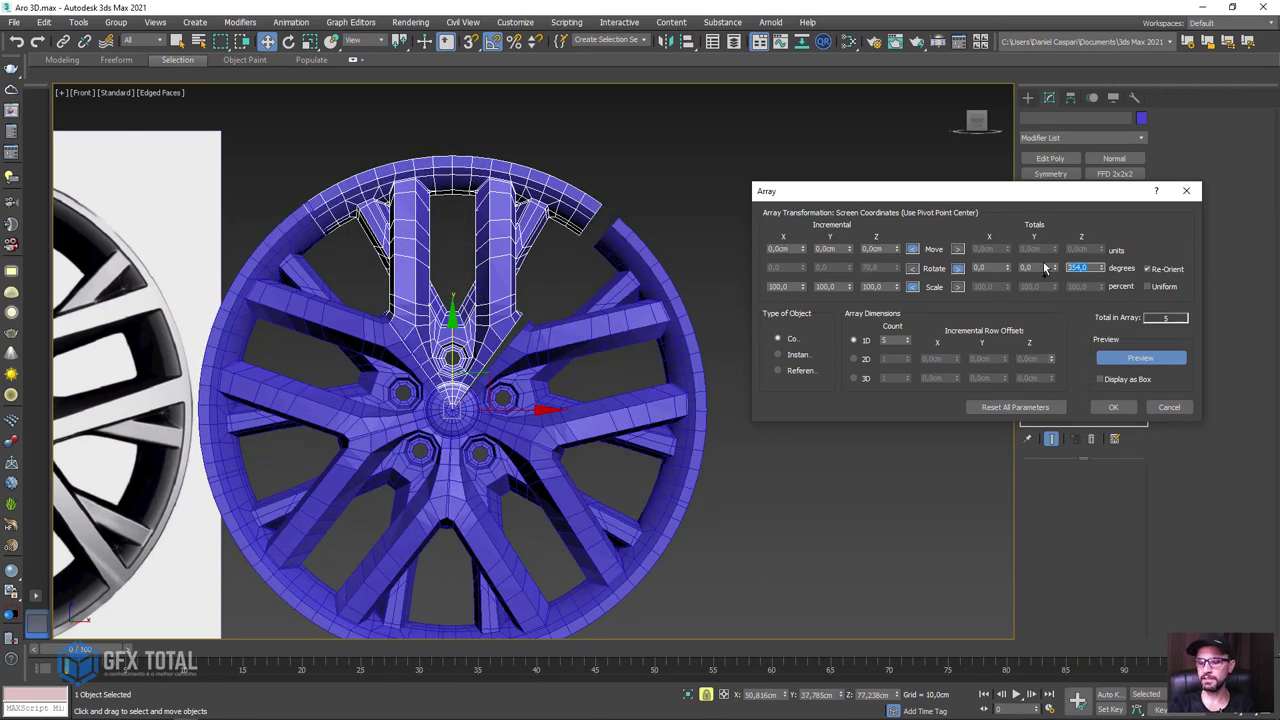
pyautogui.write('360')
pyautogui.press('Return')
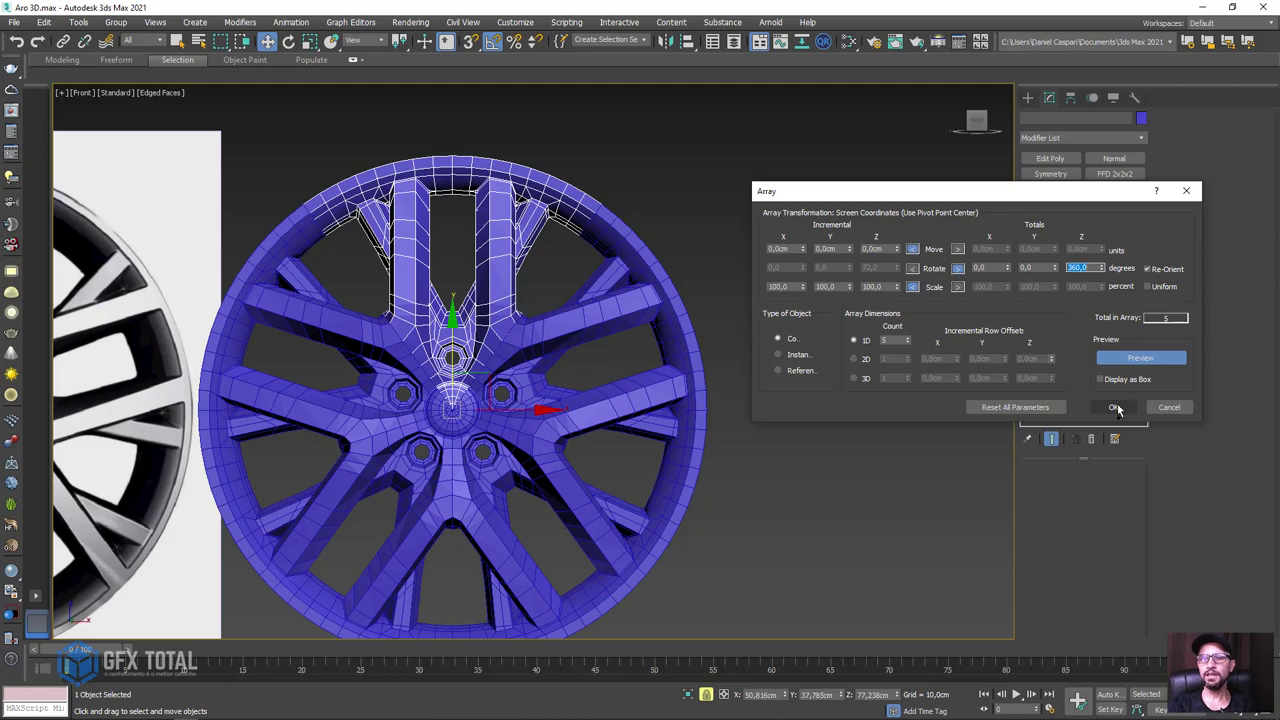
pyautogui.click(1113, 407)
# Step: Orbit to inspect the five-copy wheel, swing back toward front, and undo the array
pyautogui.moveTo(732, 434); pyautogui.dragTo(882, 370, button='middle')
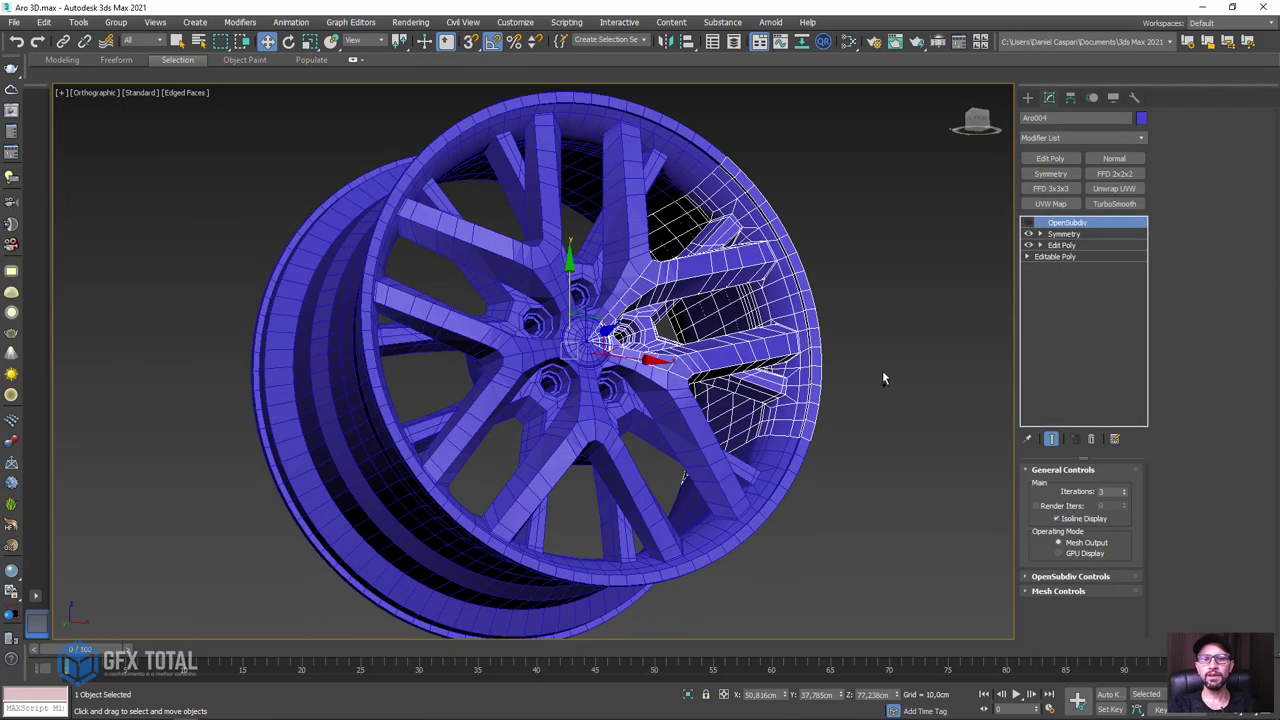
pyautogui.hotkey('shift', 'z')
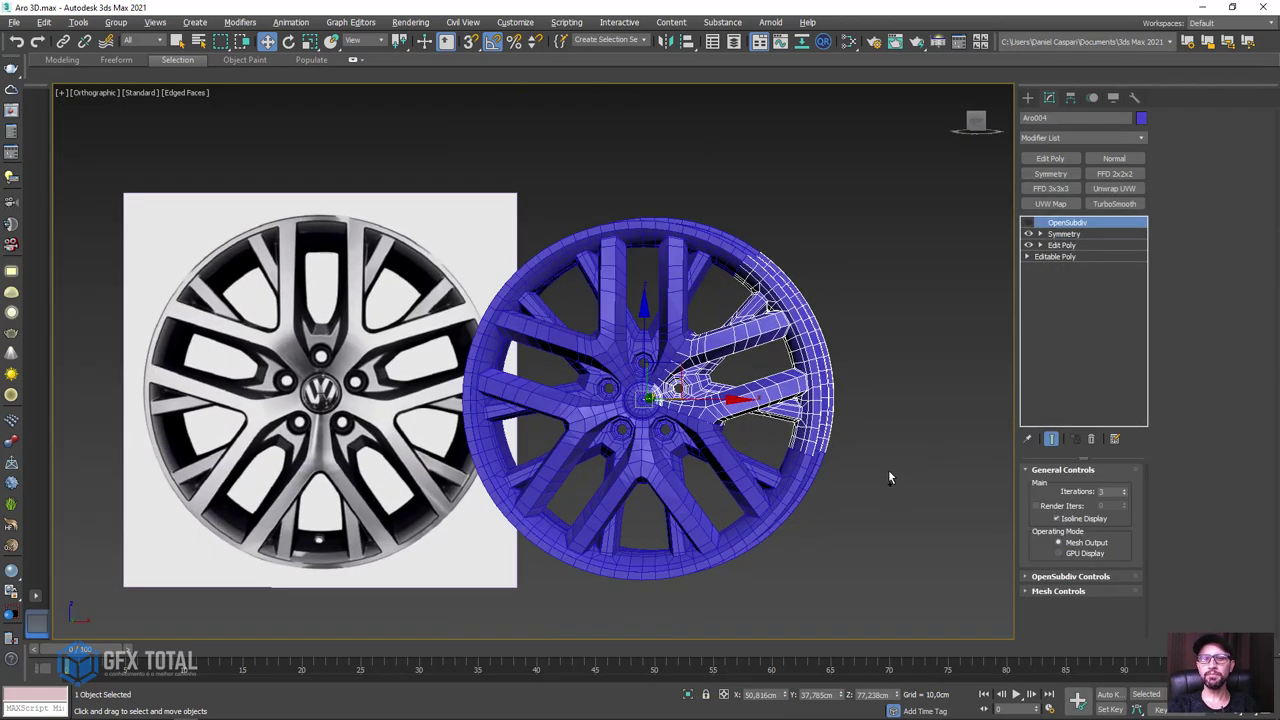
pyautogui.hotkey('shift', 'z')
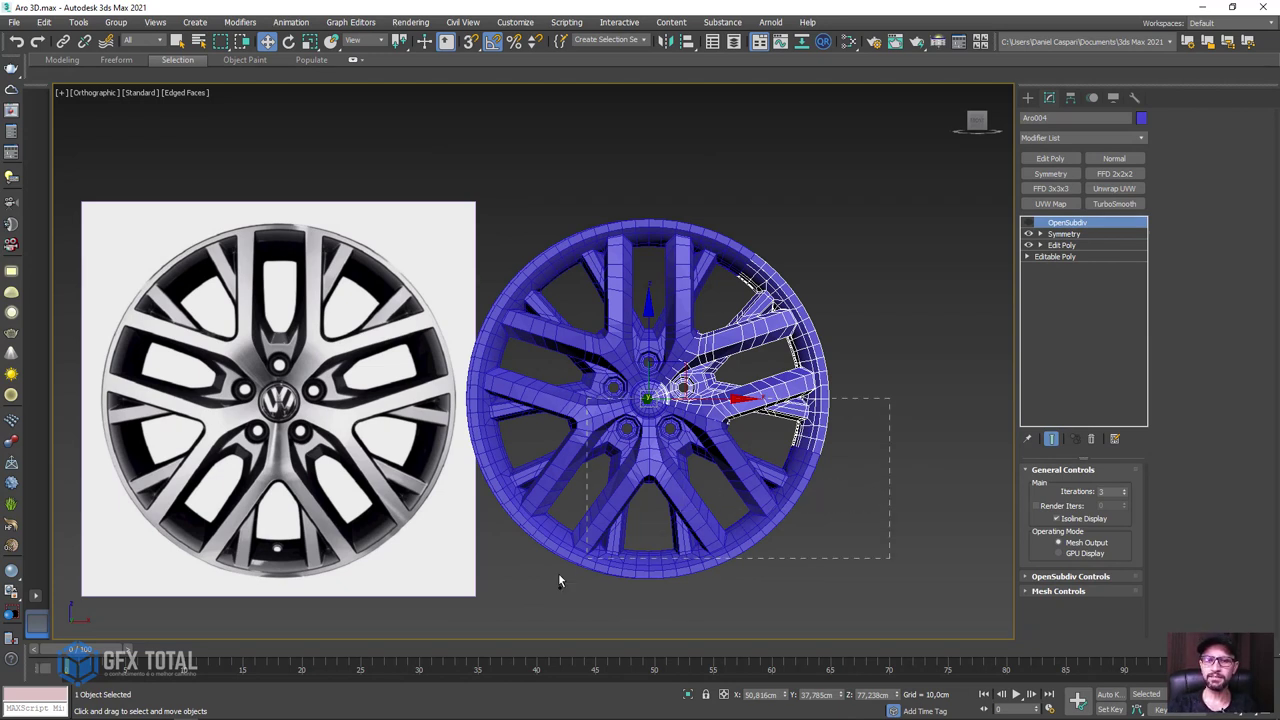
pyautogui.hotkey('ctrl', 'z')
pyautogui.hotkey('ctrl', 'z')
# Step: Select the Aro slice and delete the Symmetry modifier from its stack
pyautogui.click(621, 316)
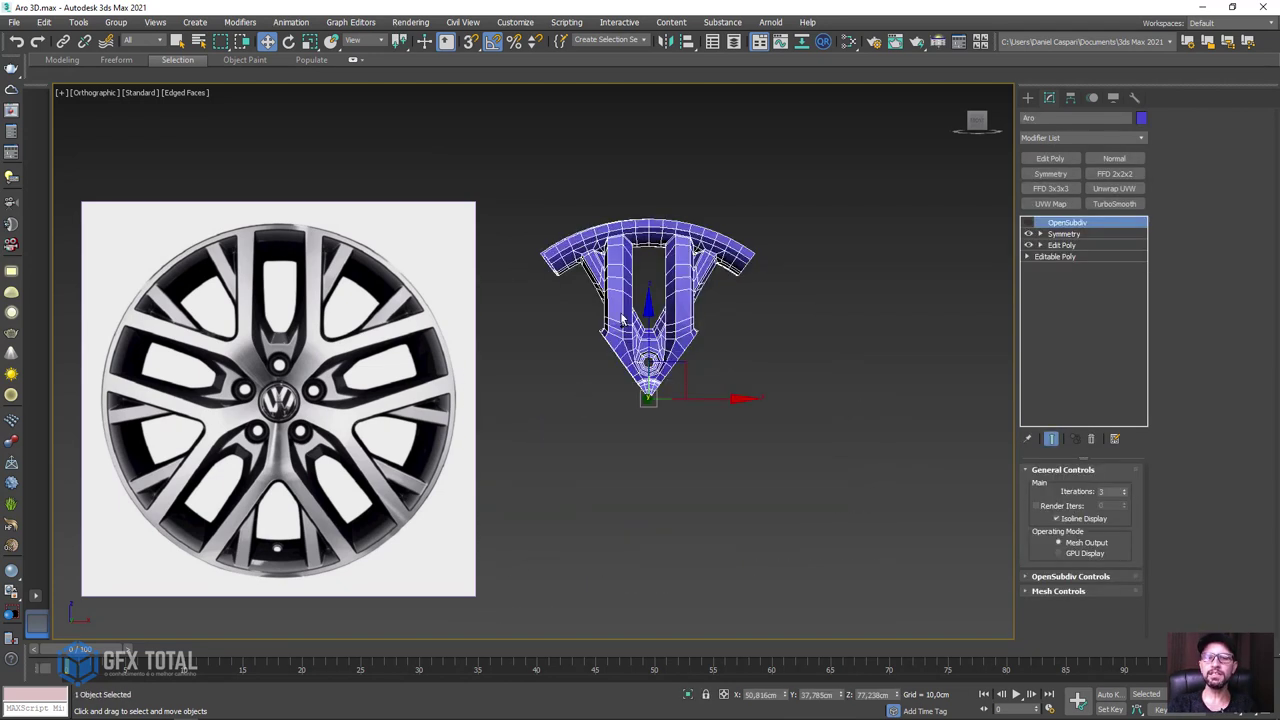
pyautogui.scroll(5, 621, 316)
pyautogui.scroll(2, 610, 400)
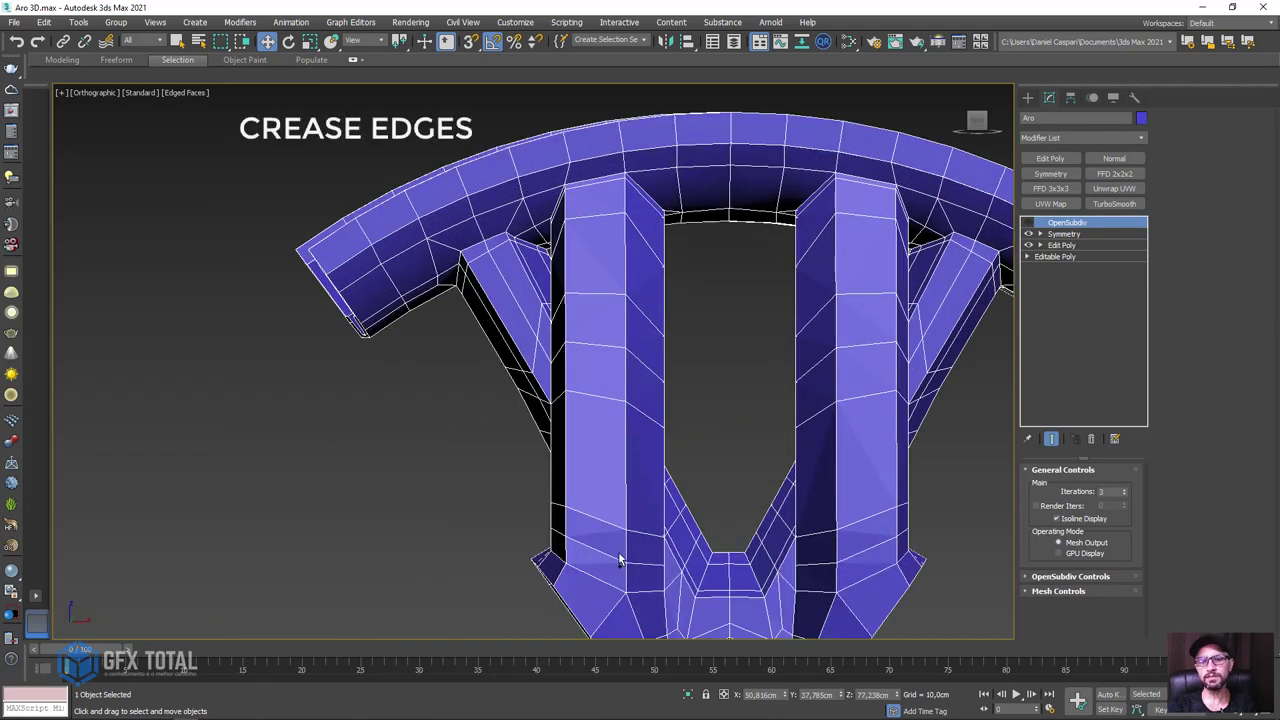
pyautogui.scroll(-3, 614, 290)
pyautogui.scroll(-2, 621, 435)
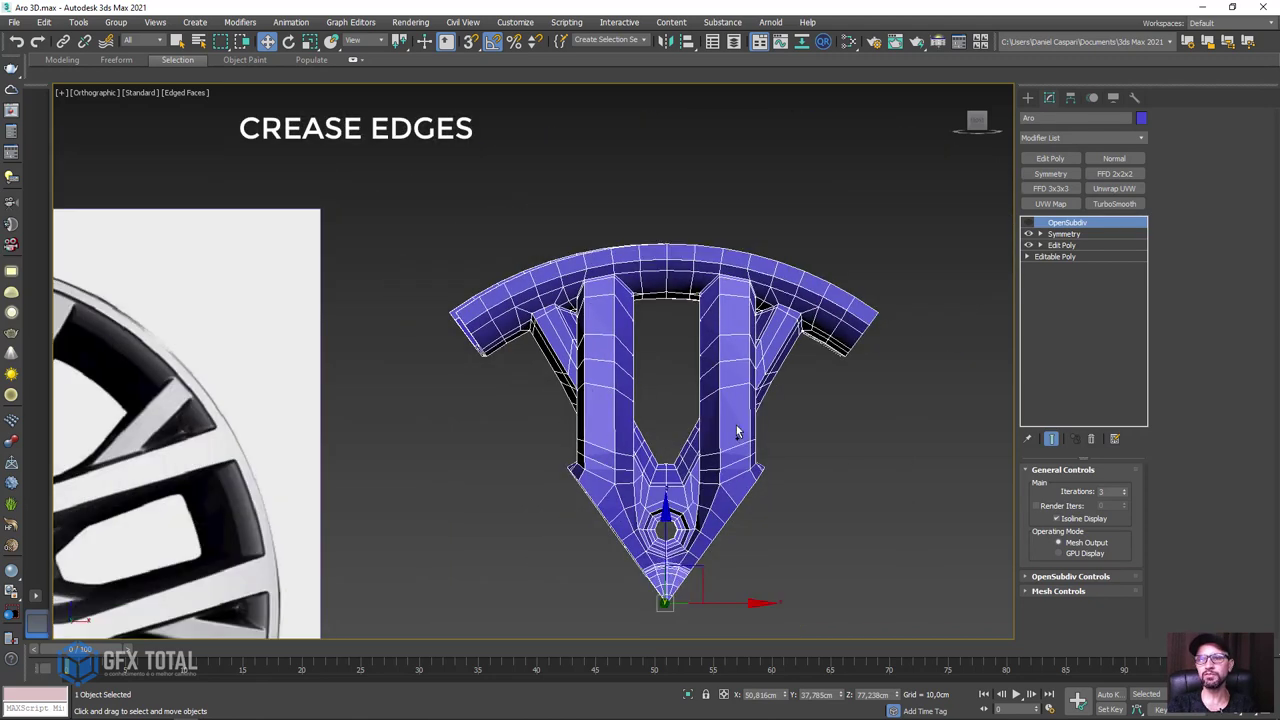
pyautogui.click(1092, 238)
pyautogui.click(1092, 438)
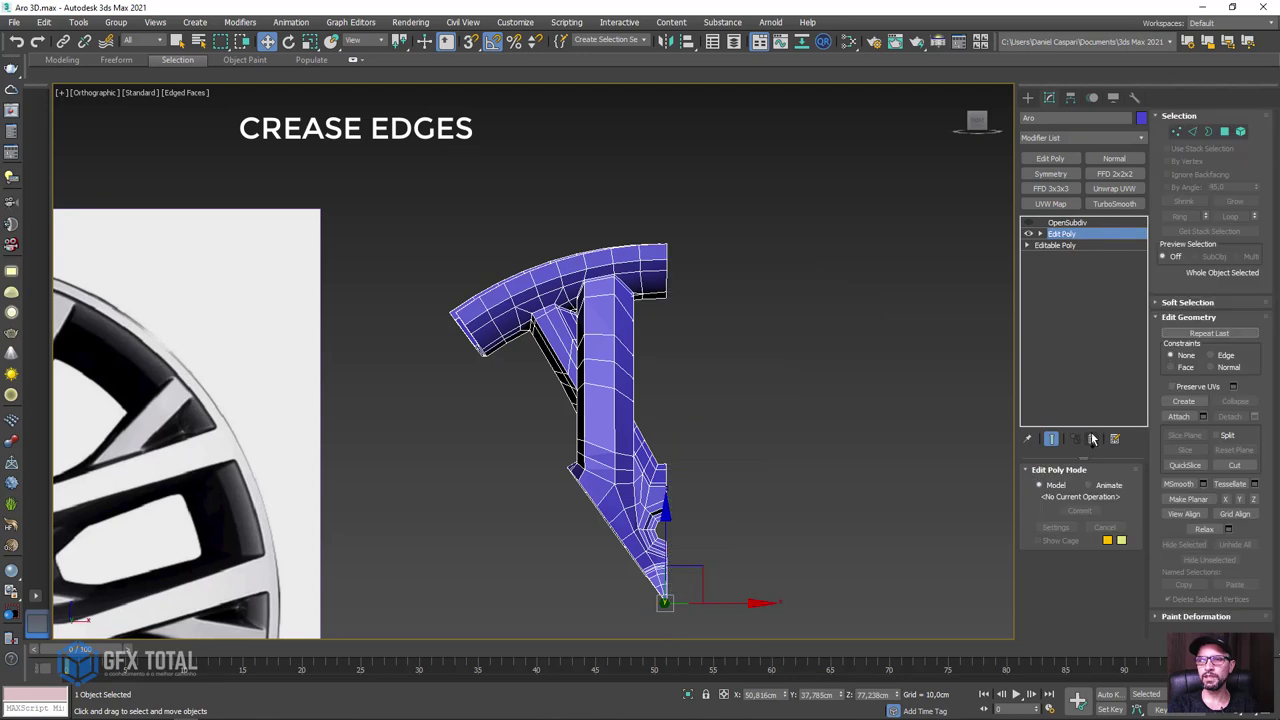
# Step: Disable Edit Poly, select OpenSubdiv, and hide edged faces to view the smooth full wheel
pyautogui.click(1029, 234)
pyautogui.click(1034, 224)
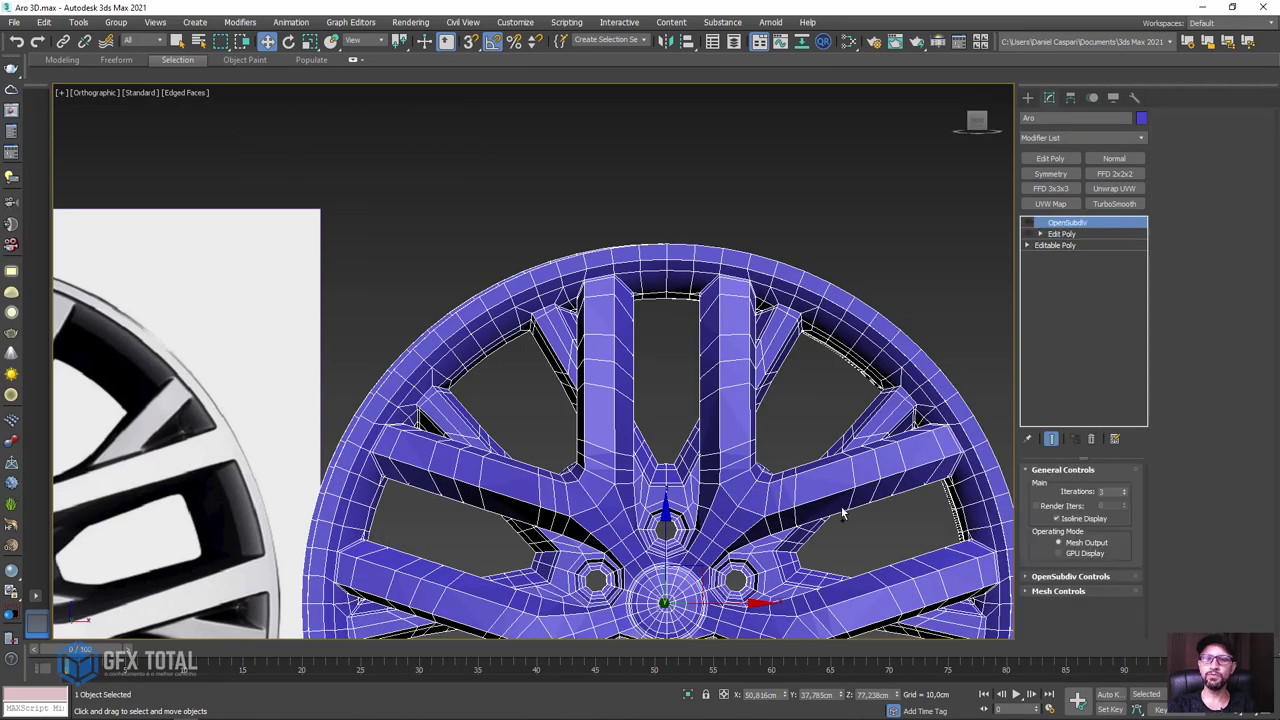
pyautogui.moveTo(842, 513)
pyautogui.mouseDown(button='middle')
pyautogui.moveTo(785, 284)
pyautogui.moveTo(731, 342)
pyautogui.moveTo(759, 412)
pyautogui.moveTo(660, 419)
pyautogui.moveTo(808, 417)
pyautogui.moveTo(779, 256)
pyautogui.moveTo(737, 389)
pyautogui.mouseUp(button='middle')
pyautogui.press('F4')
# Step: Compare the rim's bolt hole with the reference photo, then turn Edged Faces back on
pyautogui.scroll(3, 701, 439)
pyautogui.scroll(-4, 698, 438)
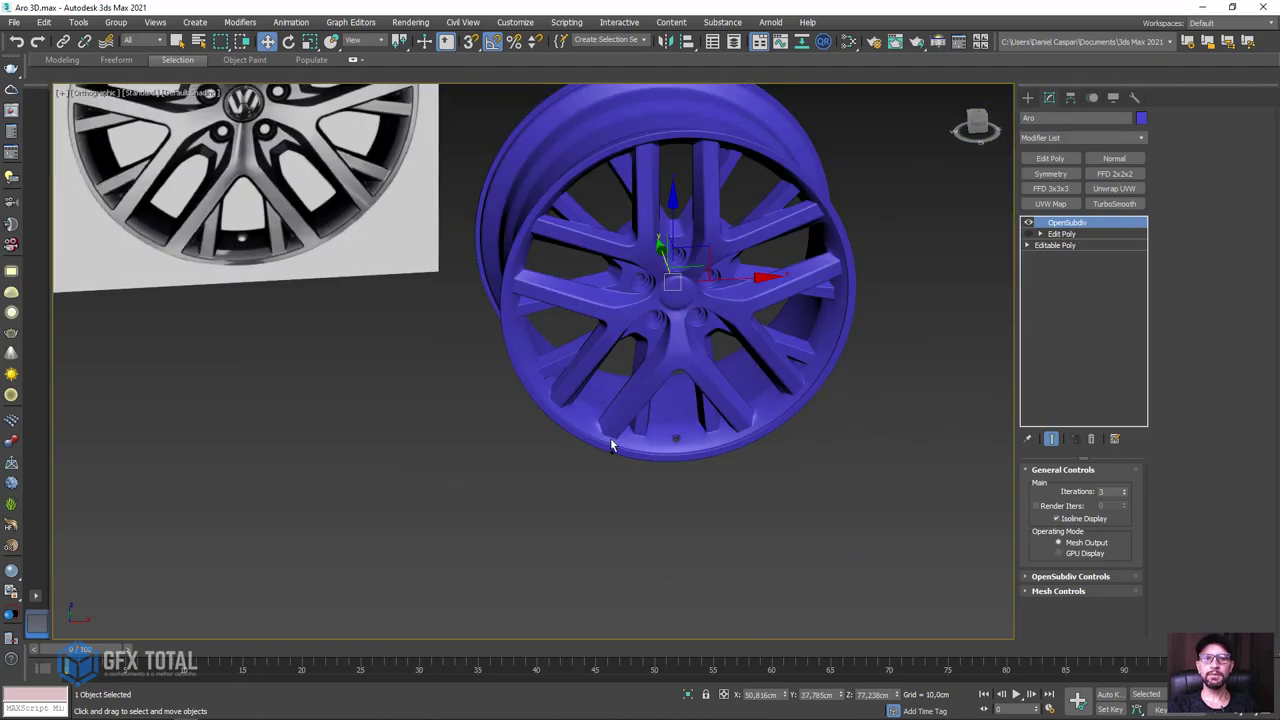
pyautogui.scroll(5, 612, 445)
pyautogui.scroll(1, 727, 452)
pyautogui.scroll(3, 700, 440)
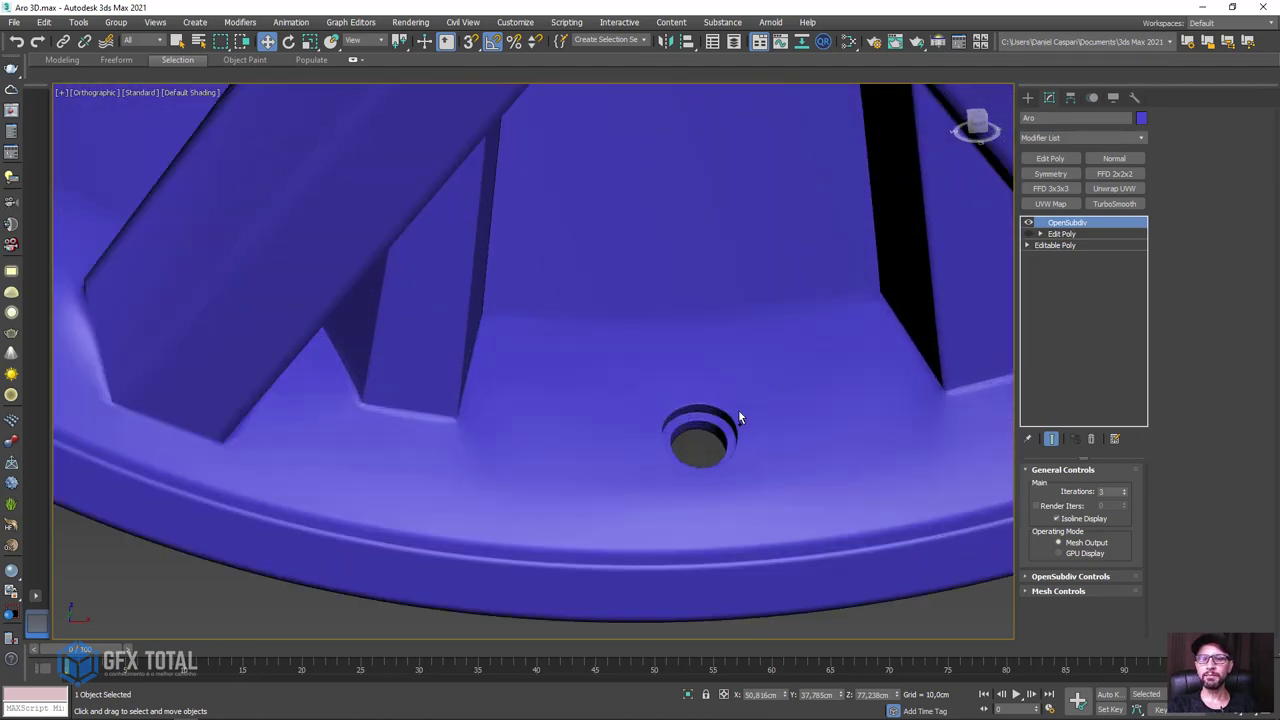
pyautogui.scroll(-3, 680, 478)
pyautogui.scroll(-3, 732, 450)
pyautogui.scroll(-2, 648, 477)
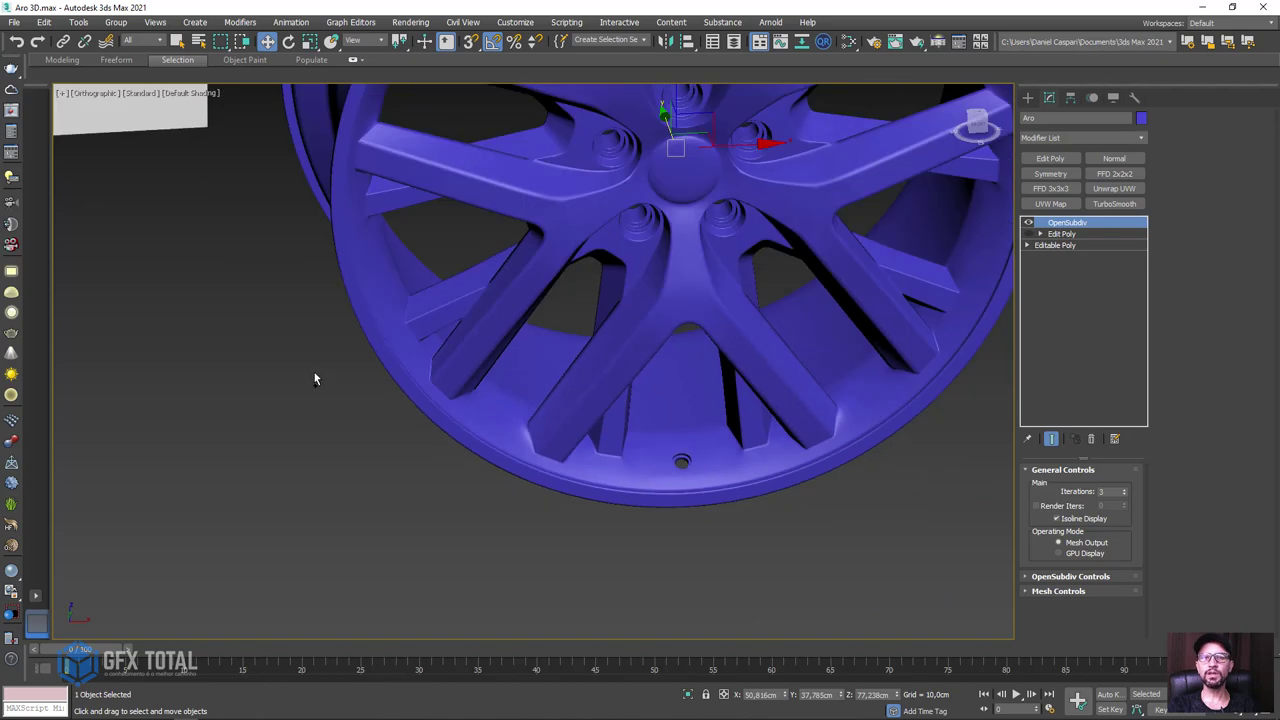
pyautogui.scroll(-3, 314, 374)
pyautogui.moveTo(314, 374); pyautogui.dragTo(614, 420, button='middle')
pyautogui.scroll(3, 337, 349)
pyautogui.scroll(3, 414, 306)
pyautogui.scroll(3, 322, 280)
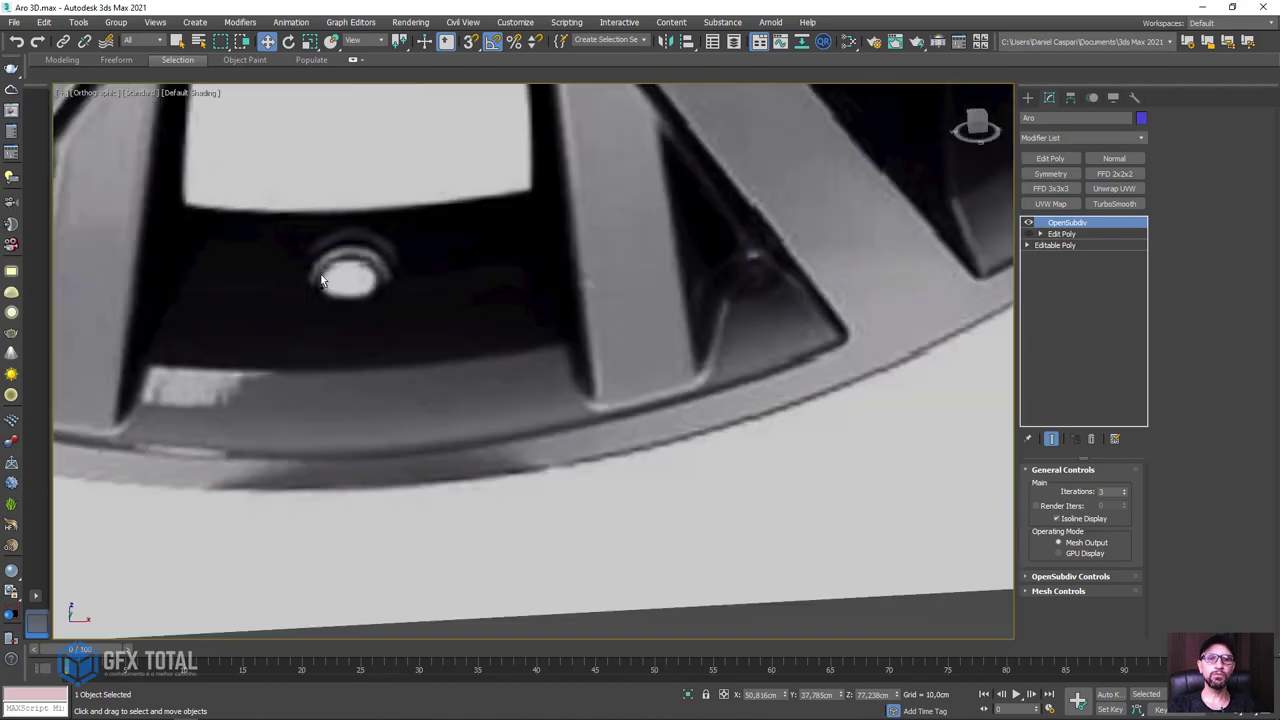
pyautogui.scroll(-4, 350, 302)
pyautogui.scroll(-2, 363, 277)
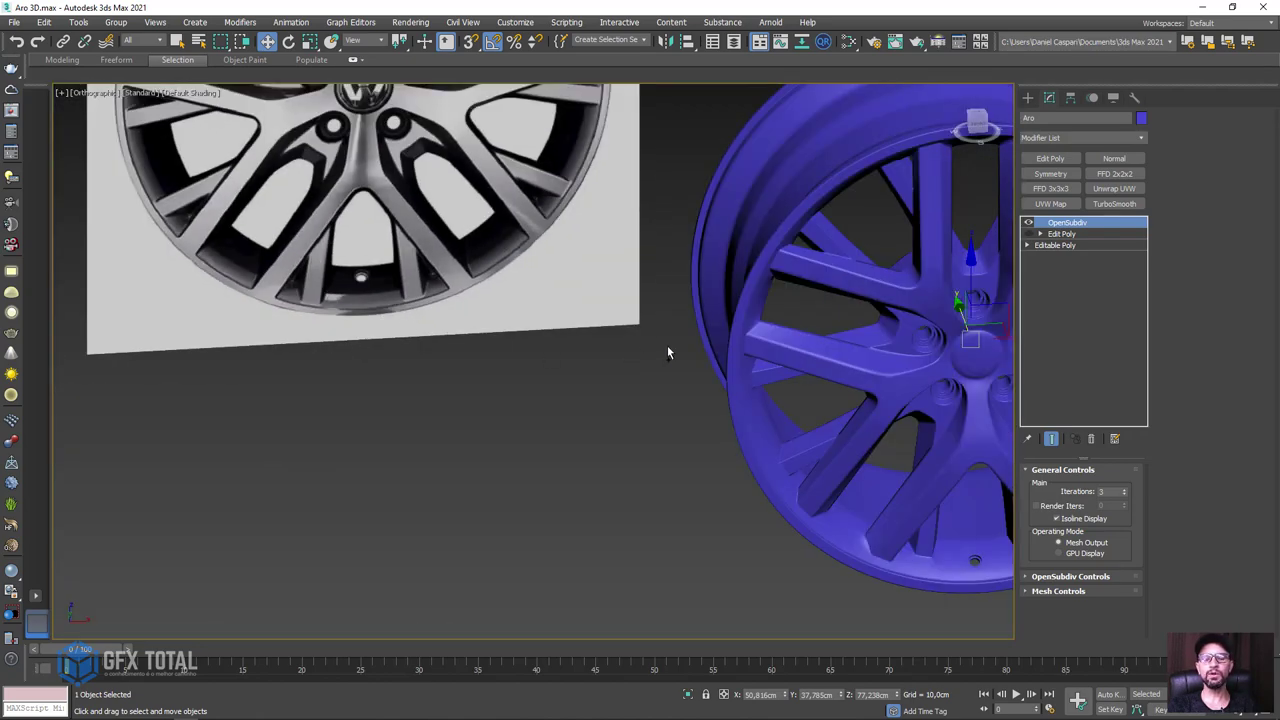
pyautogui.moveTo(669, 351); pyautogui.dragTo(394, 380, button='middle')
pyautogui.scroll(2, 695, 561)
pyautogui.moveTo(695, 561)
pyautogui.mouseDown(button='middle')
pyautogui.moveTo(609, 485)
pyautogui.moveTo(822, 466)
pyautogui.mouseUp(button='middle')
pyautogui.press('F4')
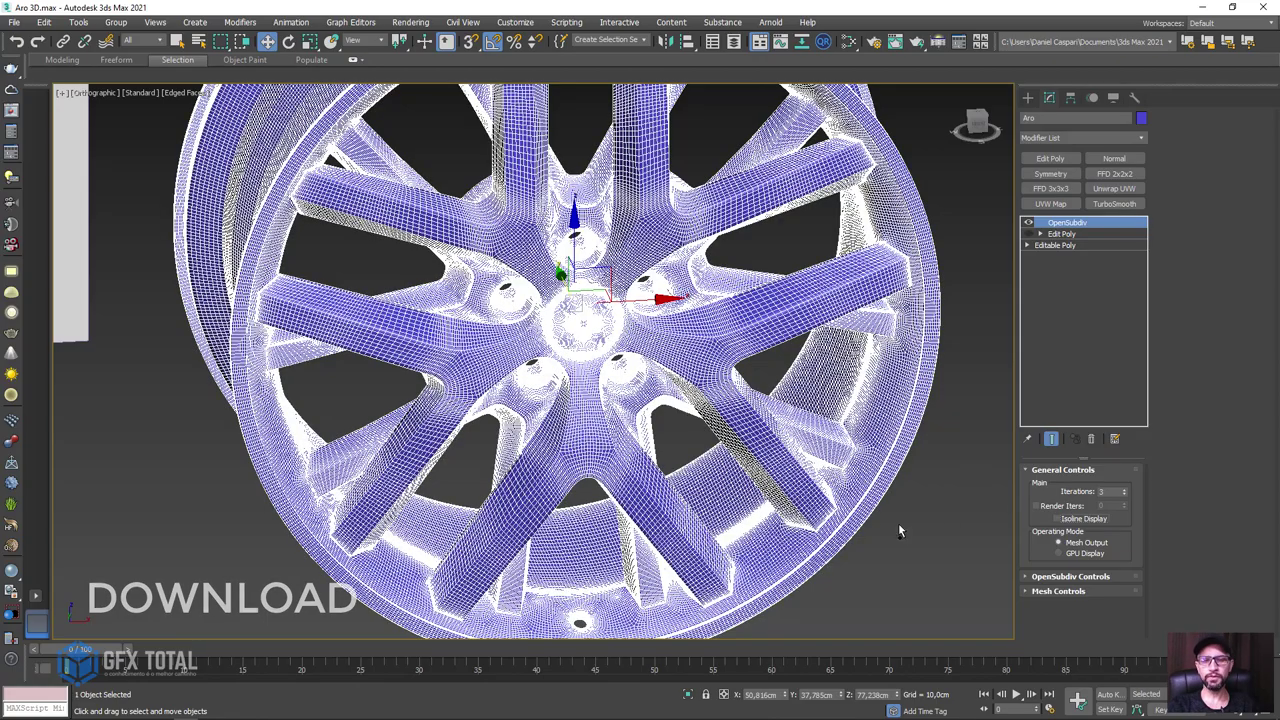
# Step: Orbit to a more frontal view of the dense subdivided wireframe
pyautogui.moveTo(898, 523)
pyautogui.keyDown('alt'); pyautogui.mouseDown(button='middle')
pyautogui.moveTo(882, 543)
pyautogui.moveTo(898, 513)
pyautogui.moveTo(960, 547)
pyautogui.moveTo(864, 523)
pyautogui.mouseUp(button='middle'); pyautogui.keyUp('alt')
pyautogui.scroll(-5, 898, 513)
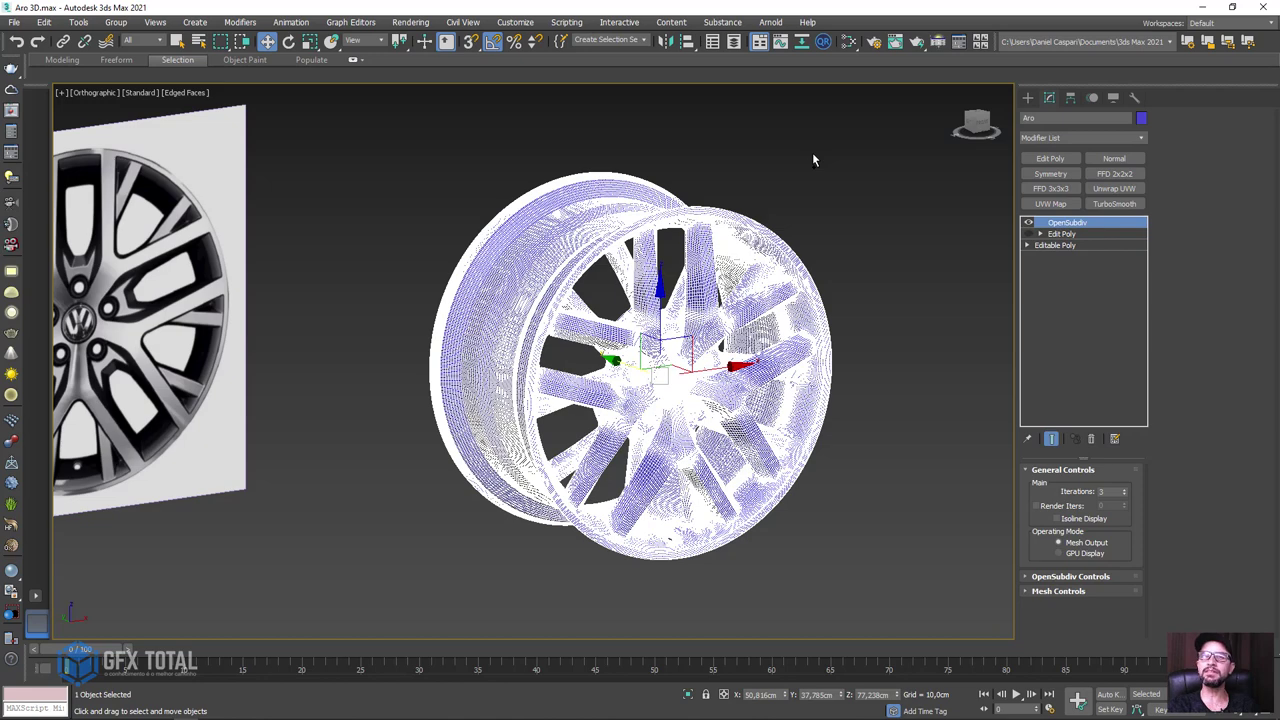
# Step: Check Isoline Display in OpenSubdiv's General Controls rollout
pyautogui.click(1056, 518)
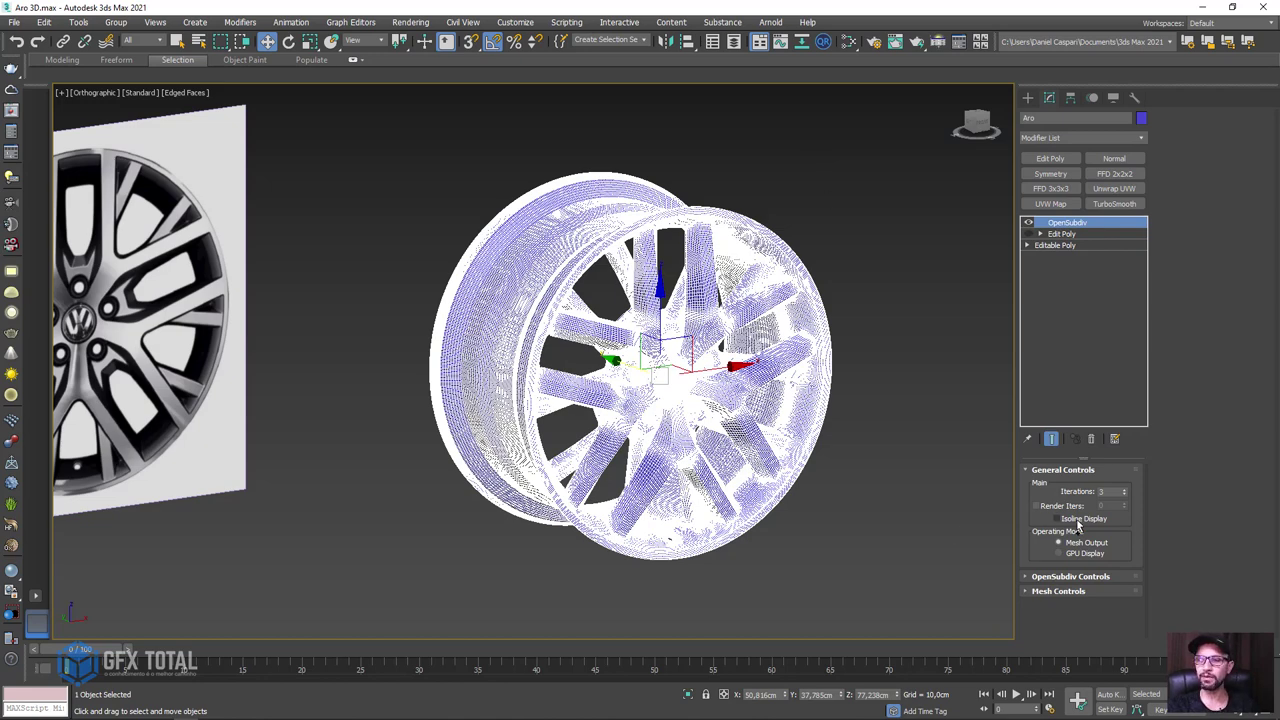